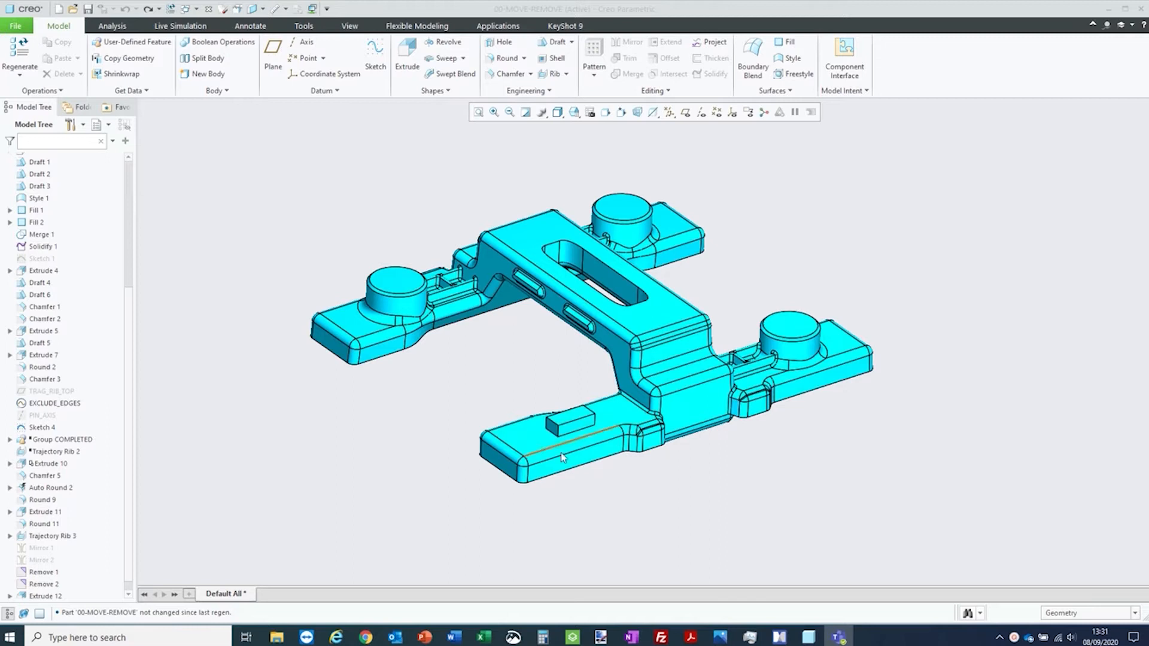
scroll(545, 446, "up", 5)
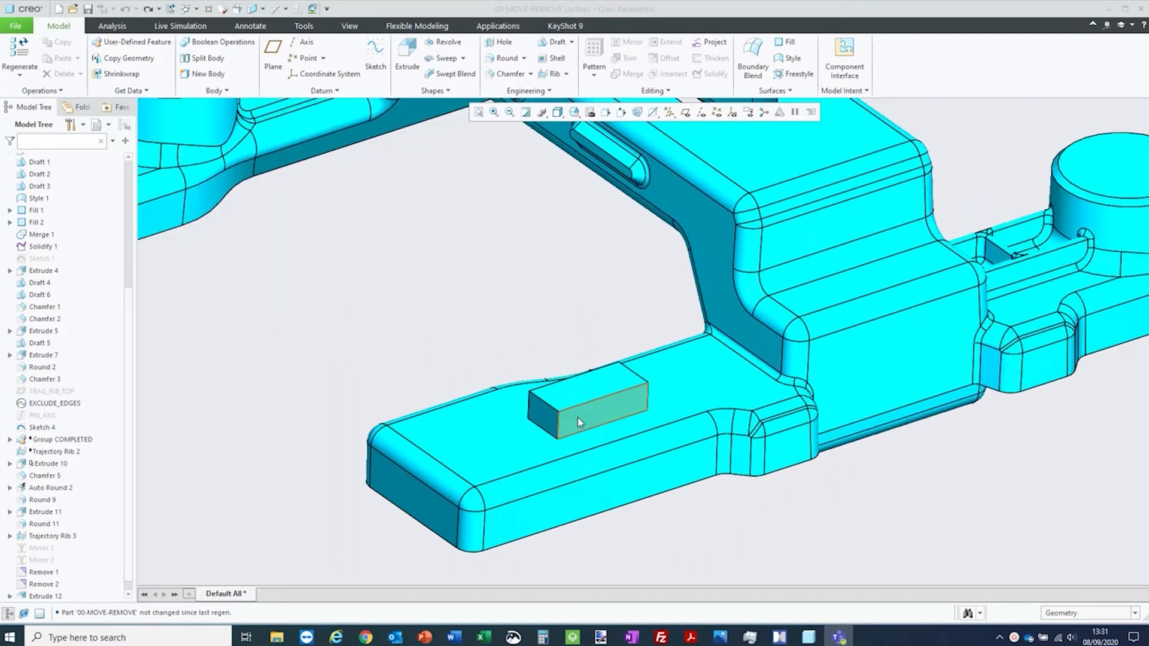
scroll(582, 396, "up", 2)
left_click(579, 396)
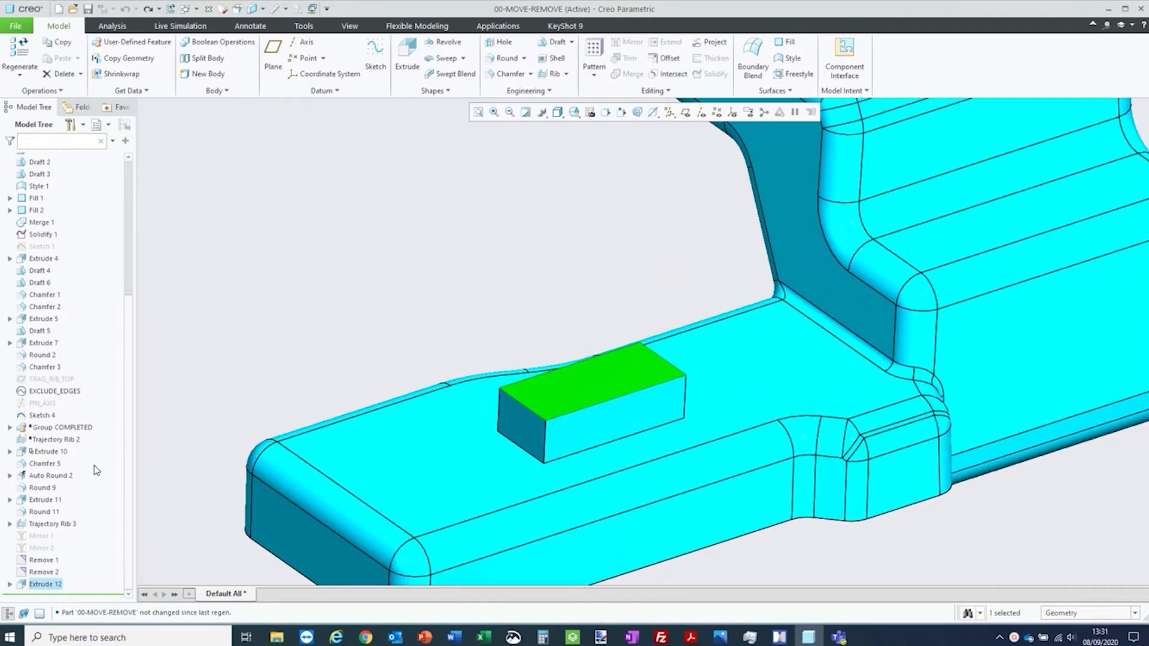
scroll(477, 470, "down", 4)
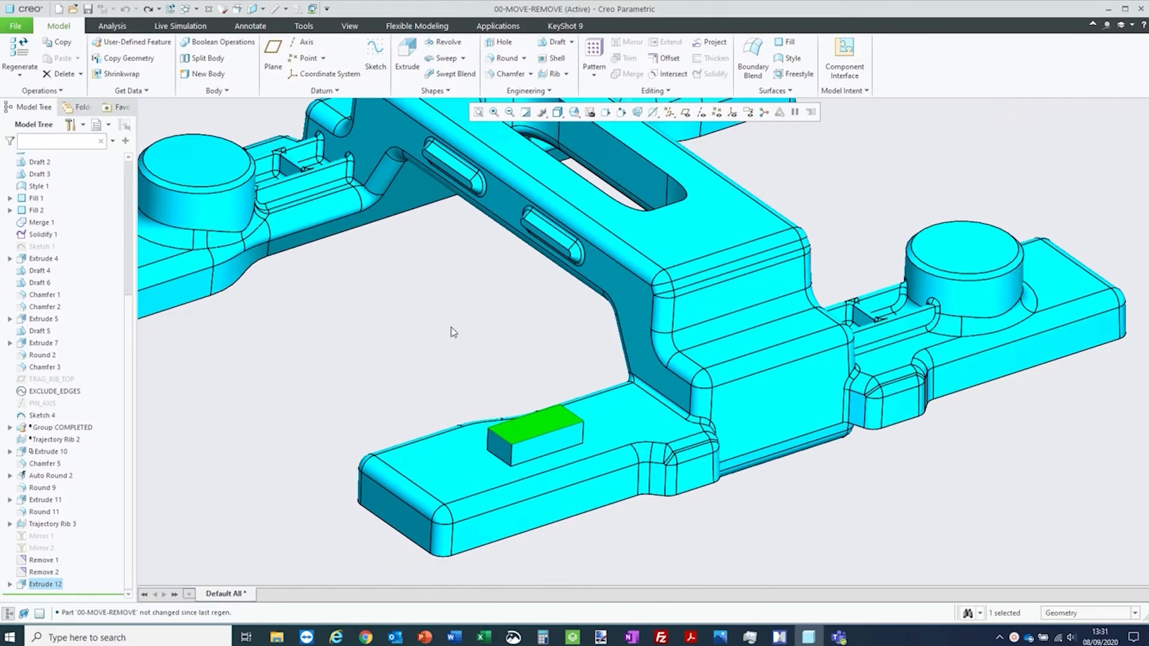
left_click(461, 328)
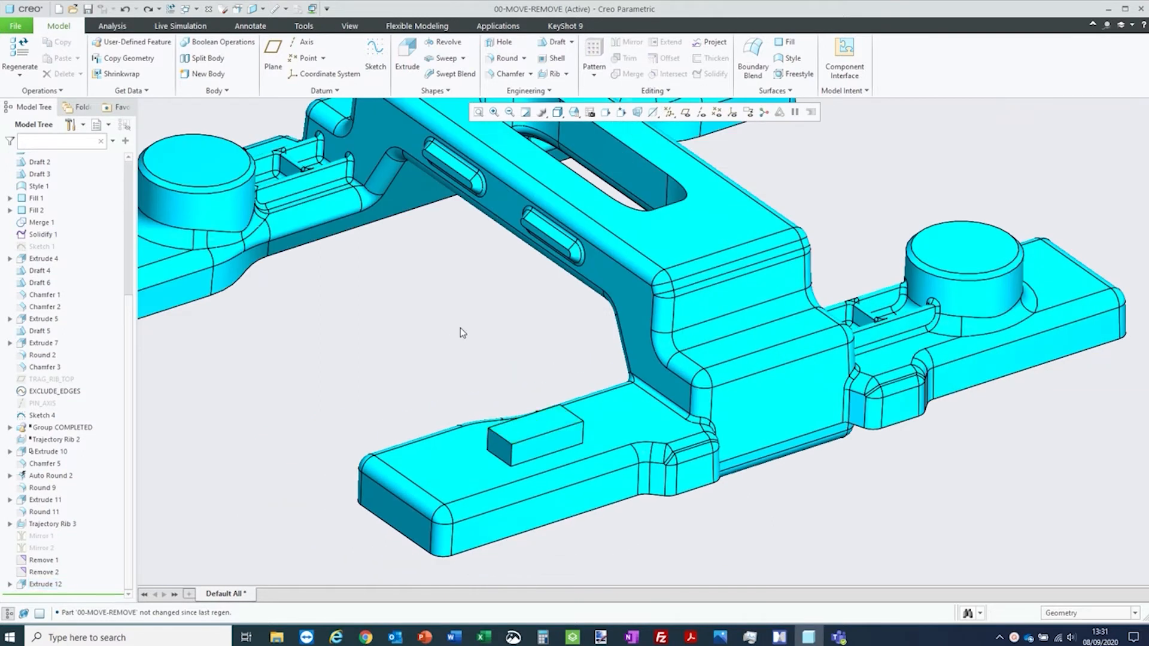
Draft the side faces of the small rectangular block by 12°, using its top face as the draft hinge.
left_click(549, 46)
scroll(522, 475, "up", 3)
scroll(522, 475, "up", 1)
left_click(552, 437)
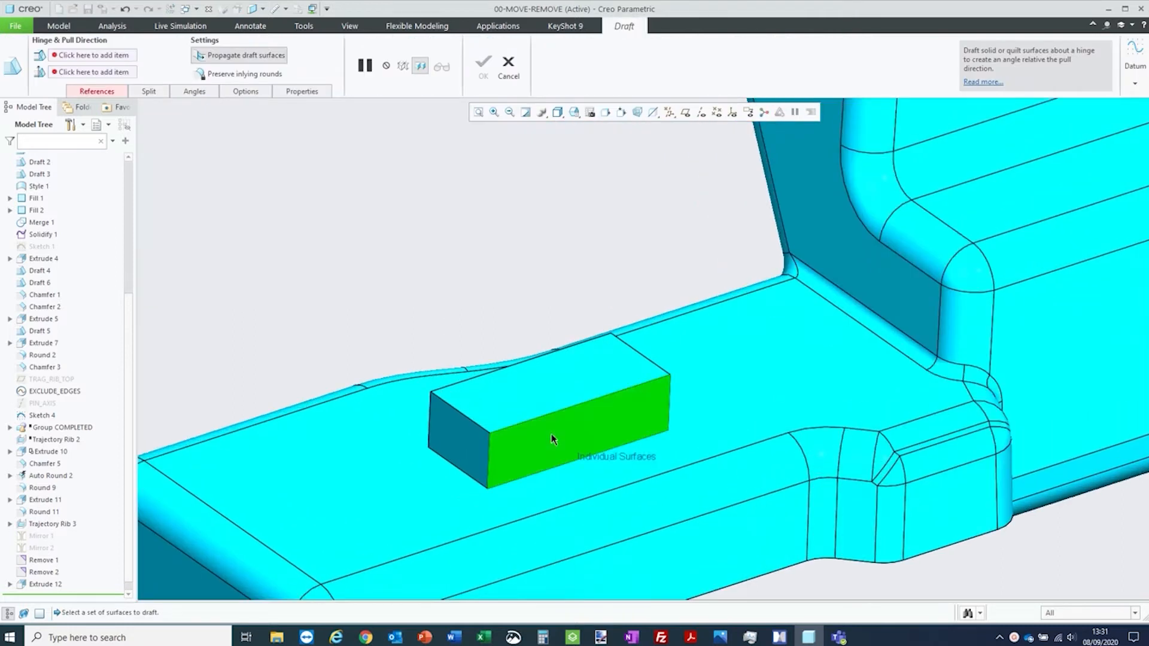
left_click(456, 435, "ctrl")
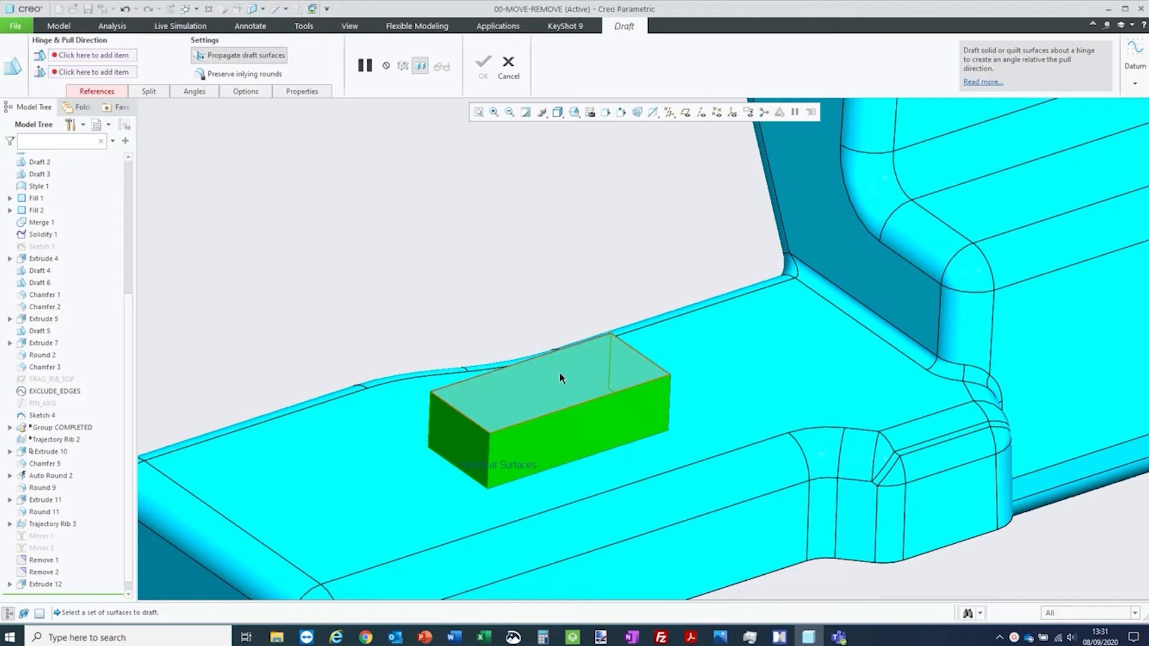
right_click(515, 282)
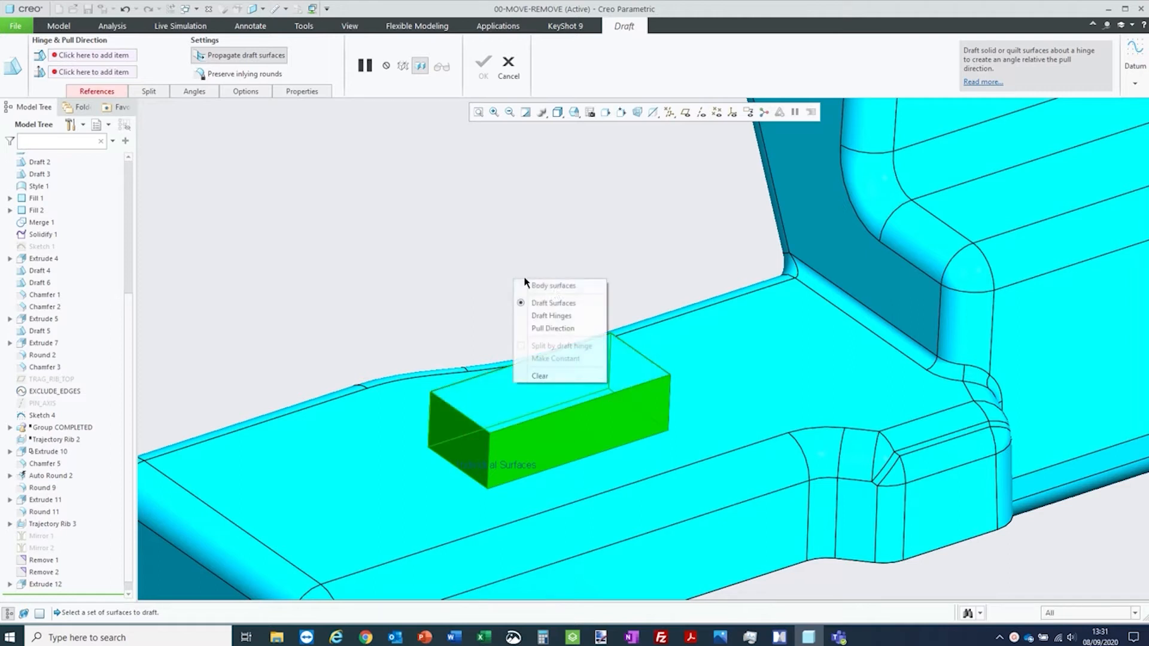
left_click(557, 315)
left_click(549, 381)
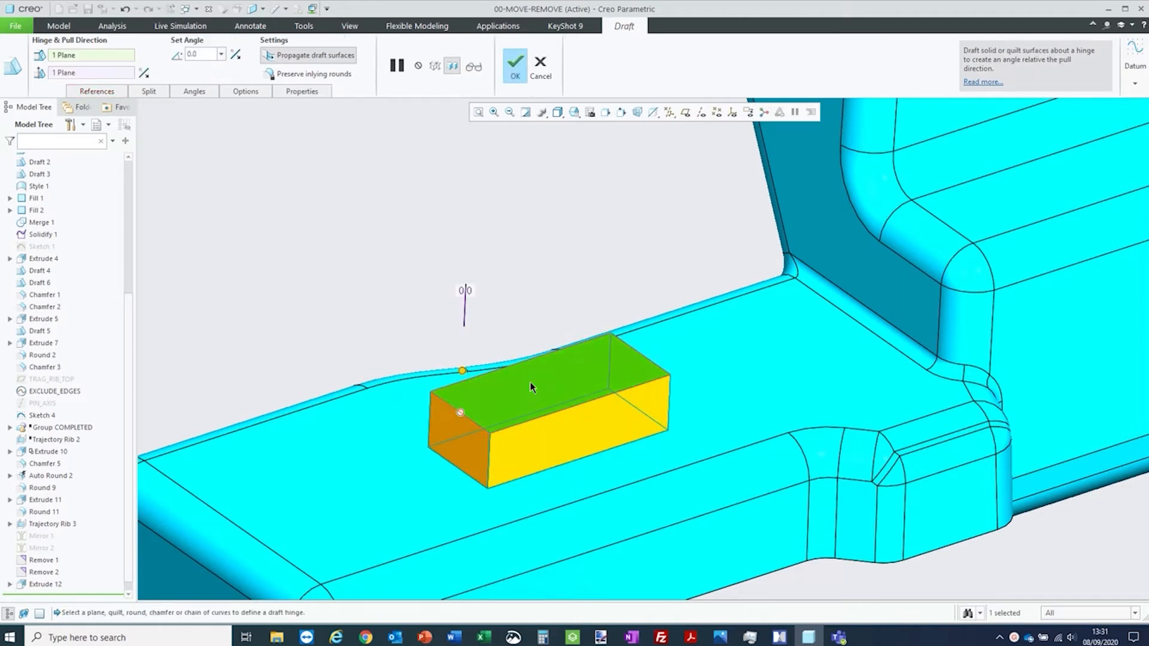
left_click_drag(463, 373, 471, 378)
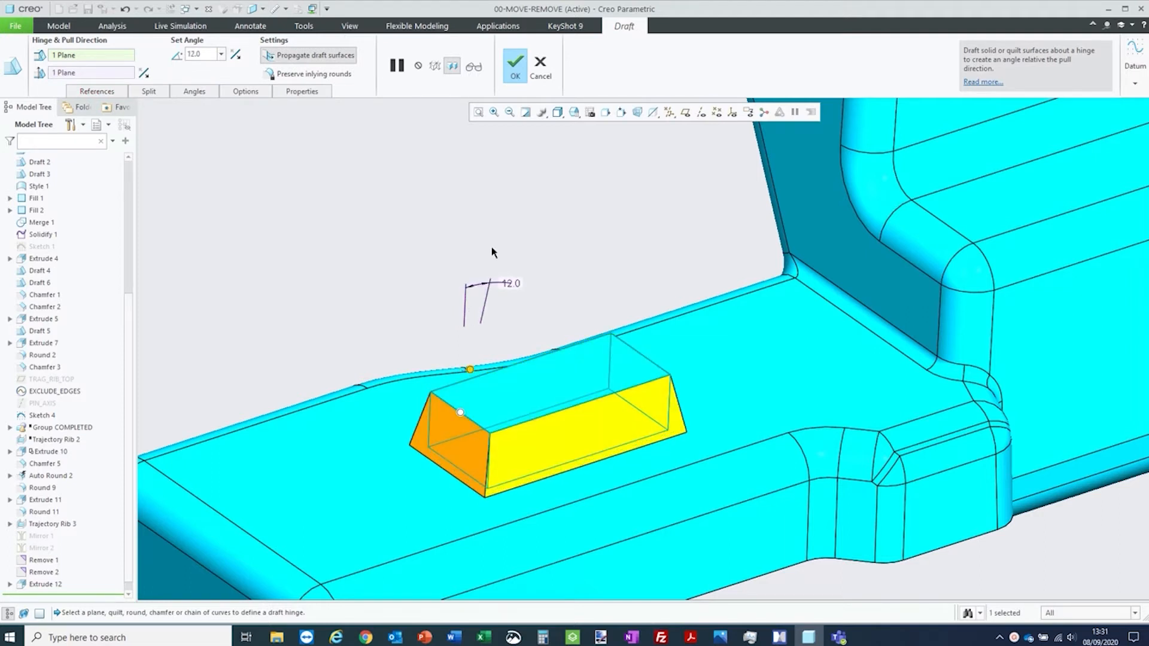
middle_click(491, 246)
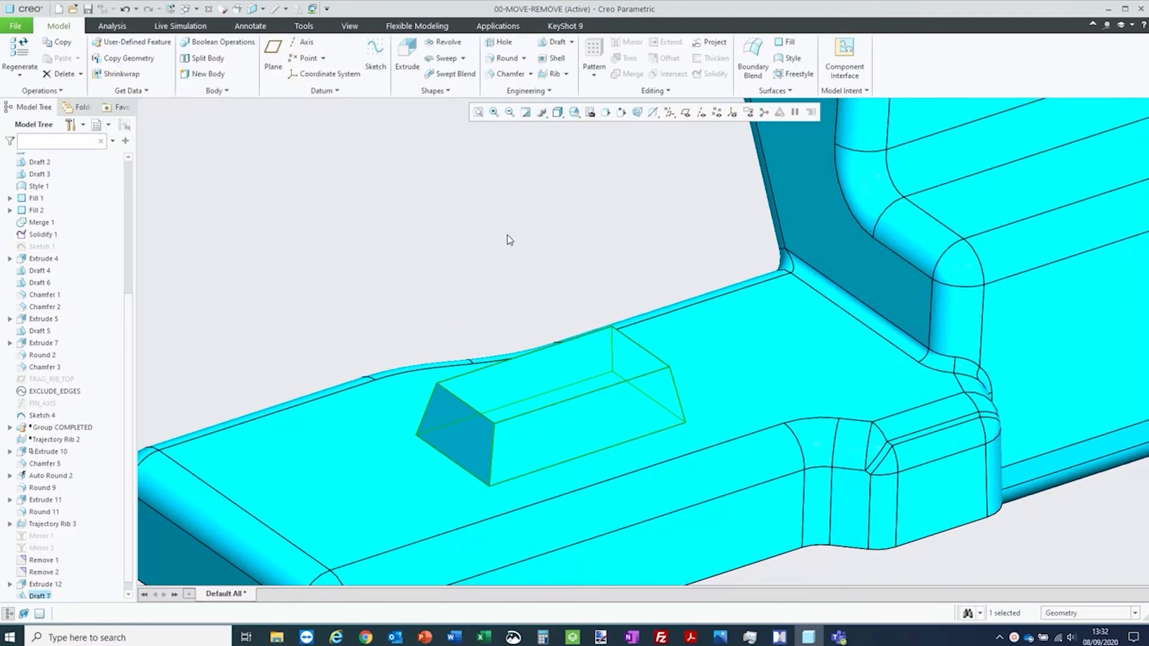
Round the corner edges between the drafted block's side faces with a 0.10 radius.
left_click(508, 58)
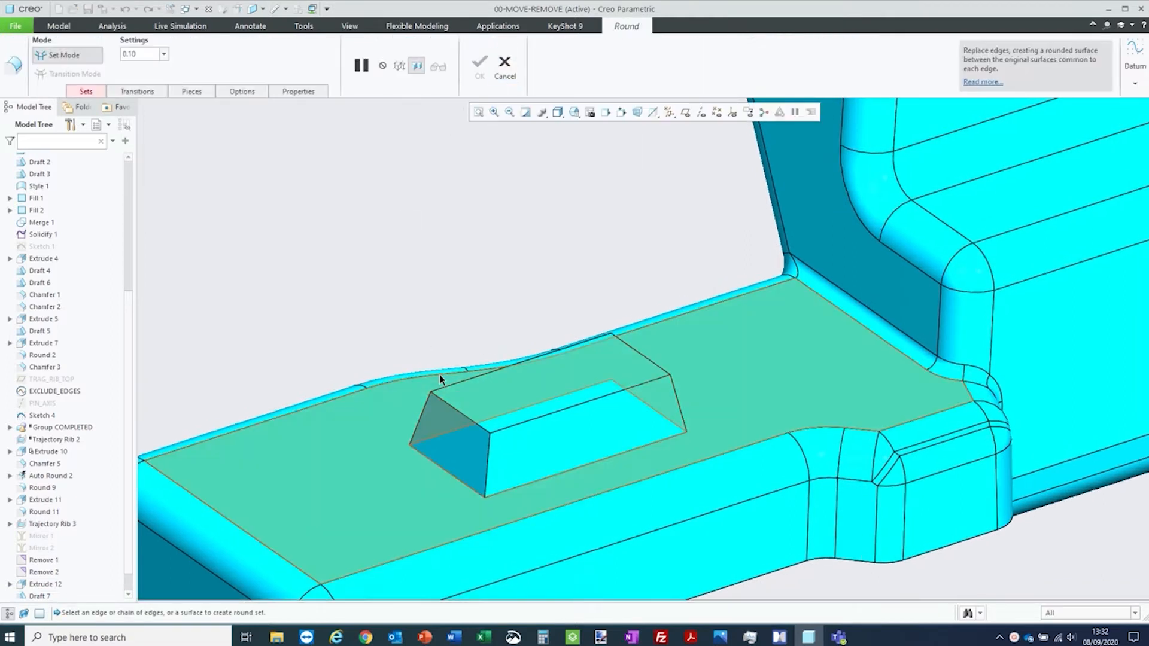
left_click(490, 465)
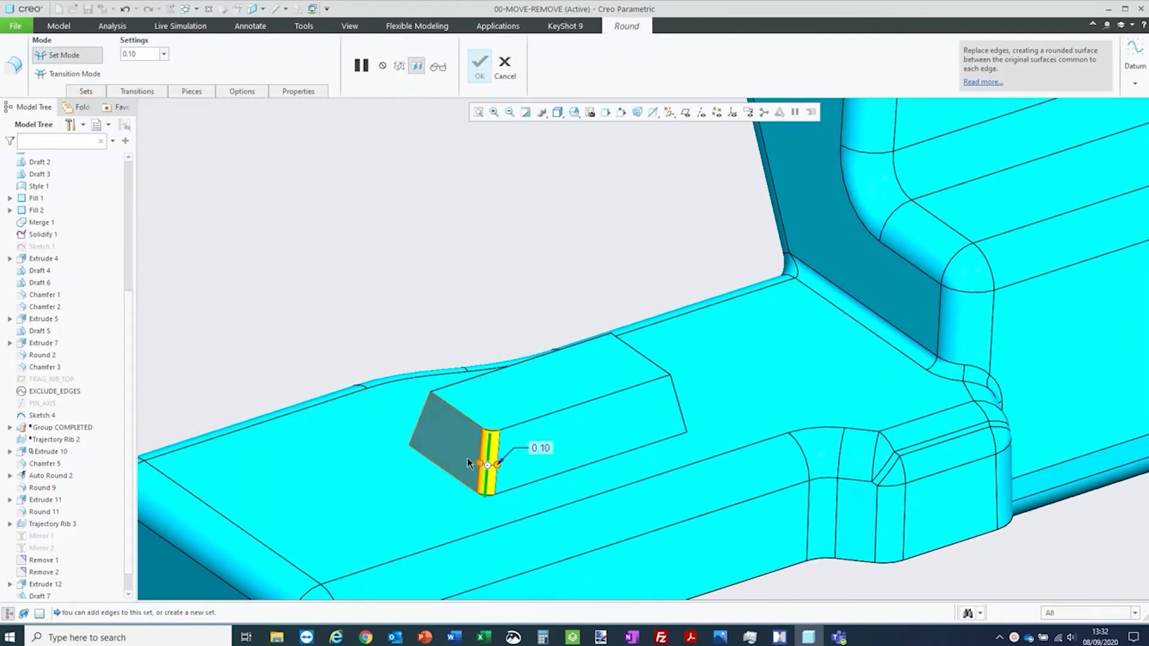
left_click(419, 425, "ctrl")
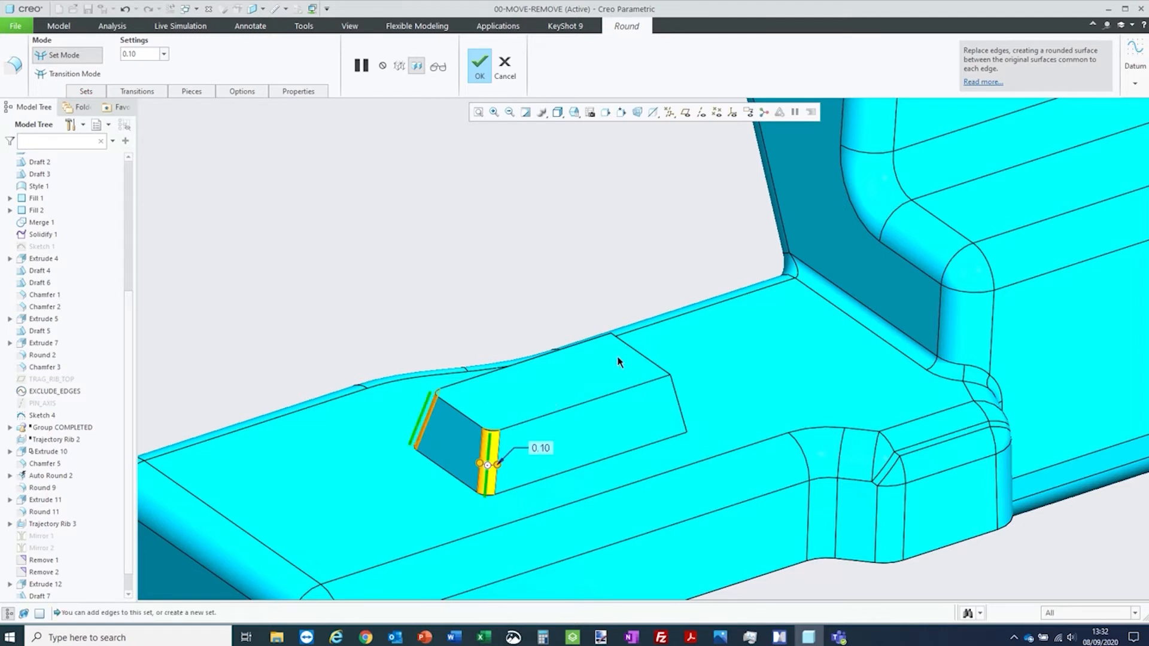
left_click(679, 418, "ctrl")
middle_click(527, 243)
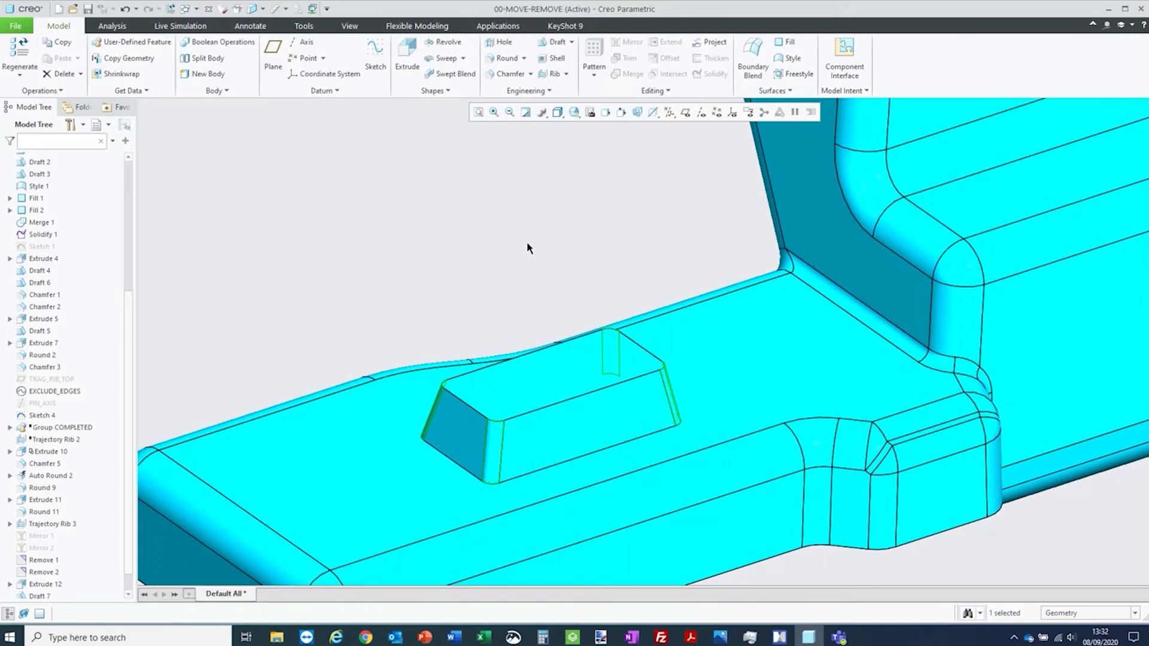
left_click(527, 244)
Round the block's base edge loop and top edge loop with a 0.10 radius.
left_click(507, 59)
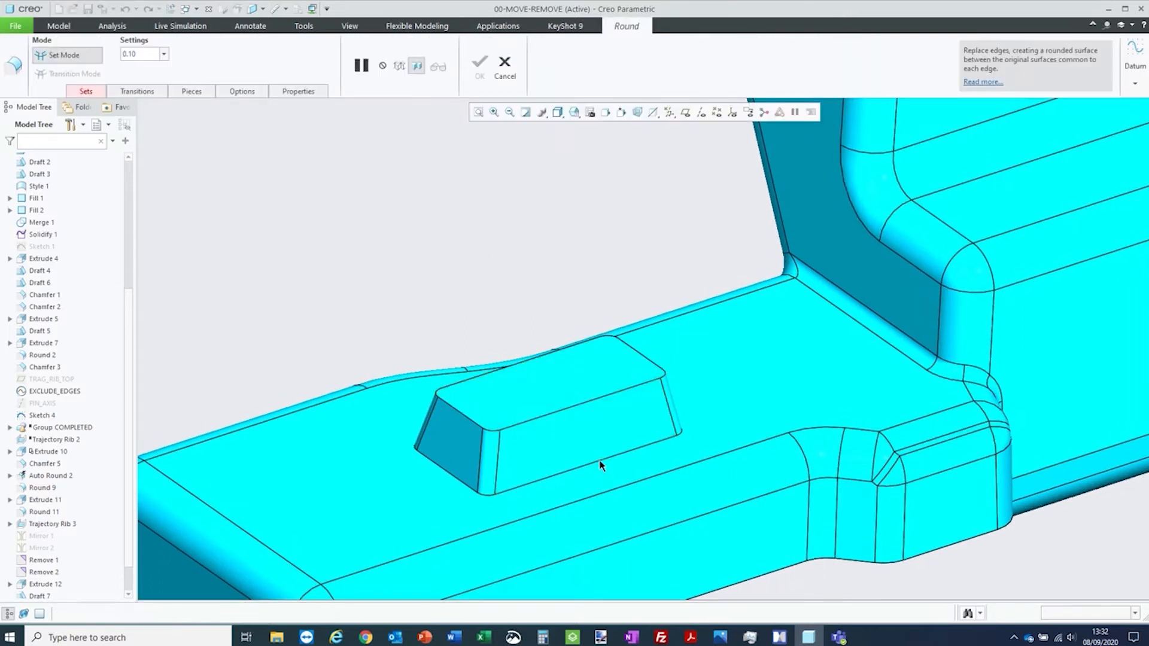
left_click(601, 465)
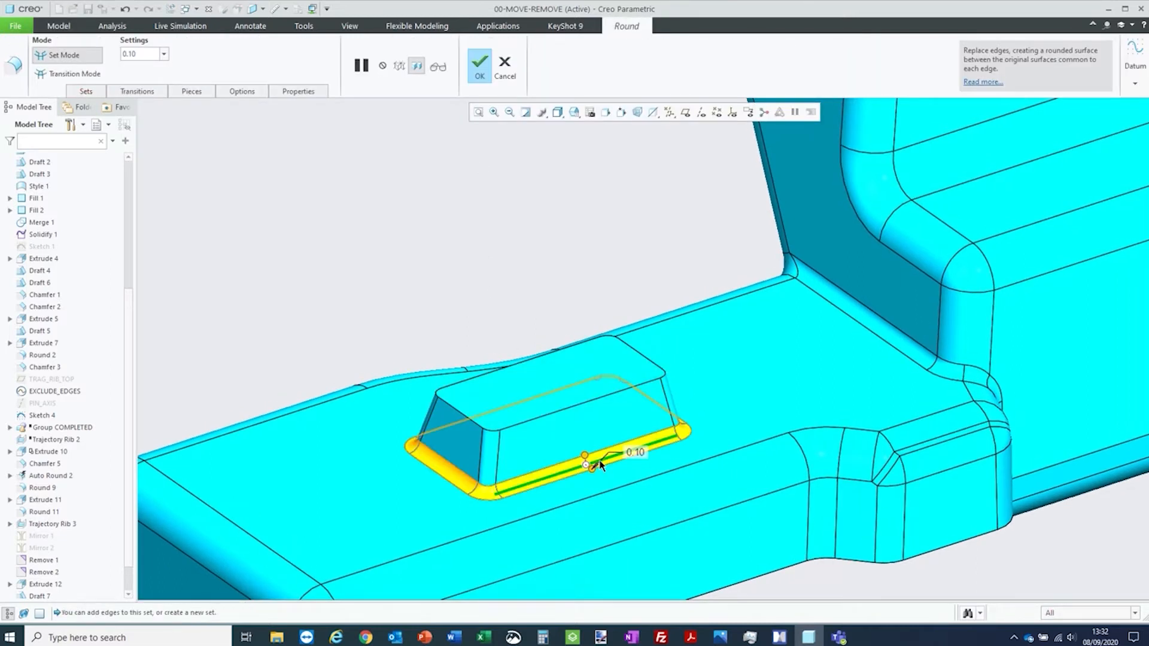
left_click(562, 412, "ctrl")
middle_click(520, 238)
left_click(519, 239)
Redefine the block's extrude and delete the whole rectangle from its section sketch, accepting the loss of referenced entities.
scroll(520, 239, "down", 2)
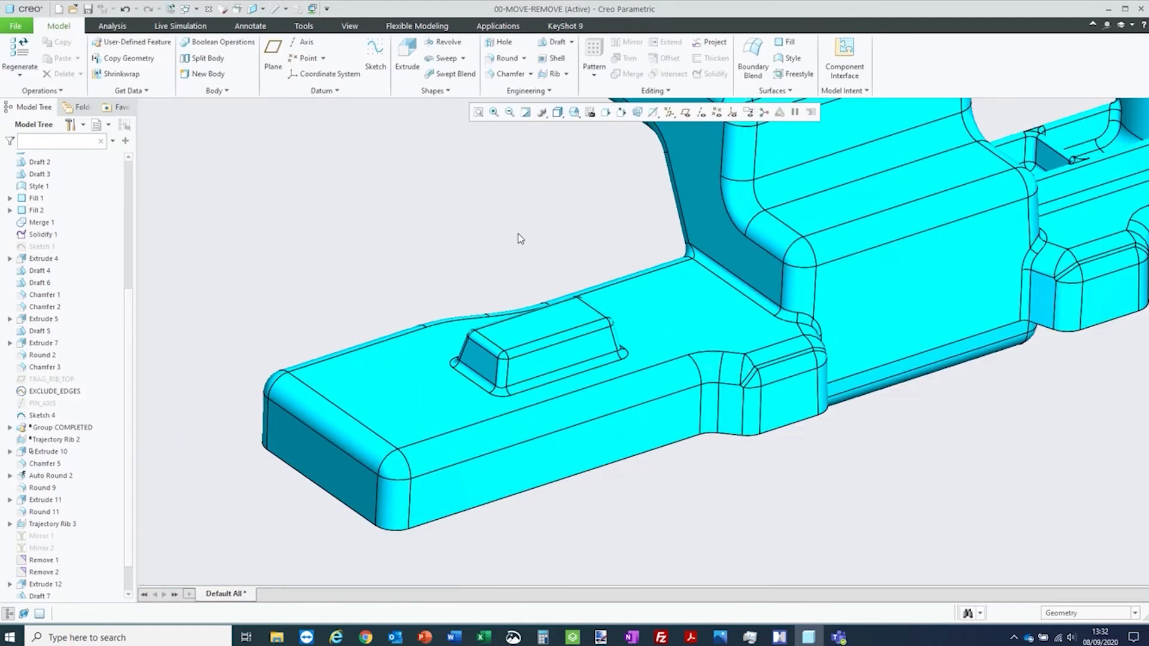
mouse_move(621, 263)
middle_mouse_down()
mouse_move(605, 249)
mouse_move(613, 264)
middle_mouse_up()
scroll(541, 253, "up", 3)
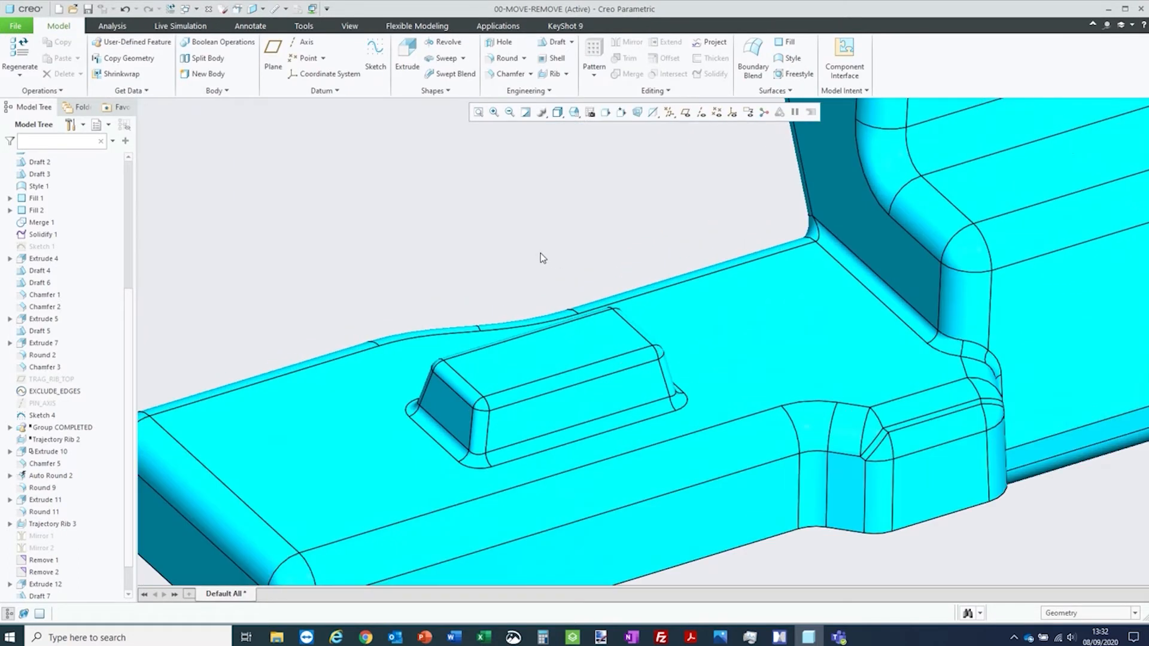
left_click(510, 372)
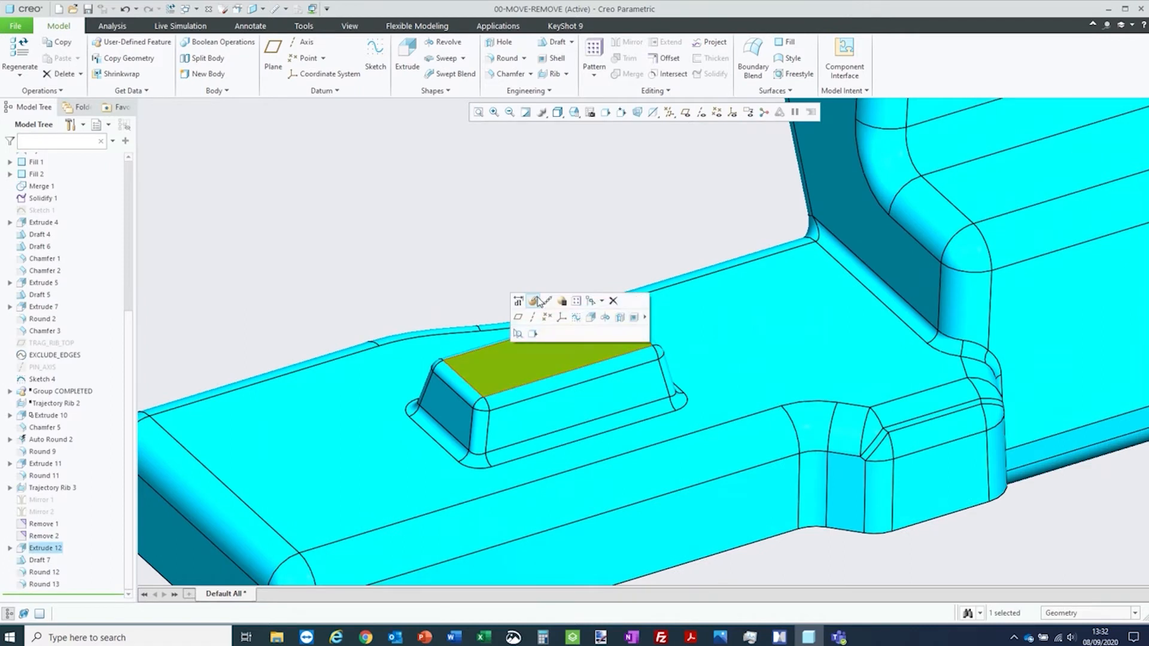
left_click(534, 301)
right_click(348, 214)
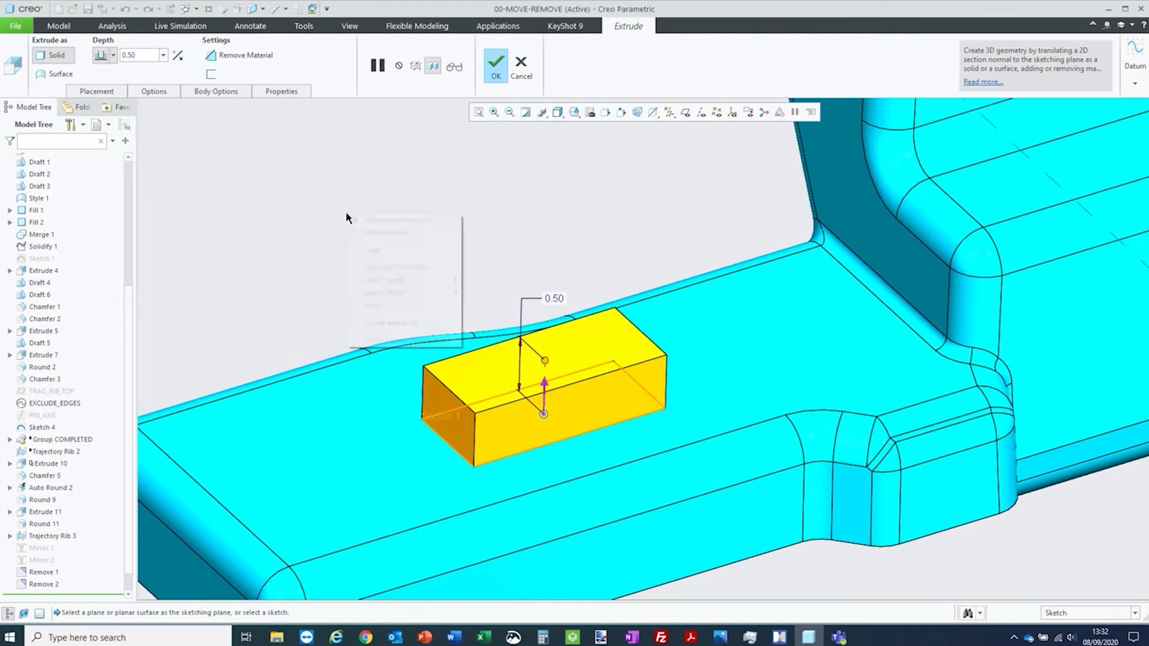
left_click(389, 237)
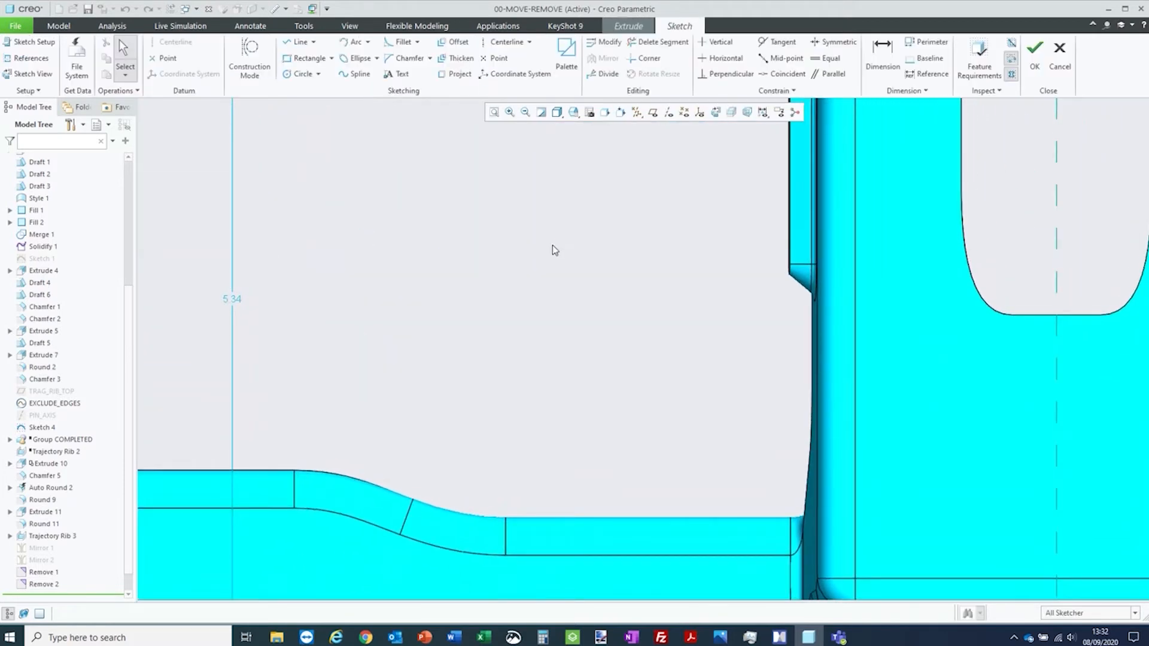
scroll(461, 419, "down", 4)
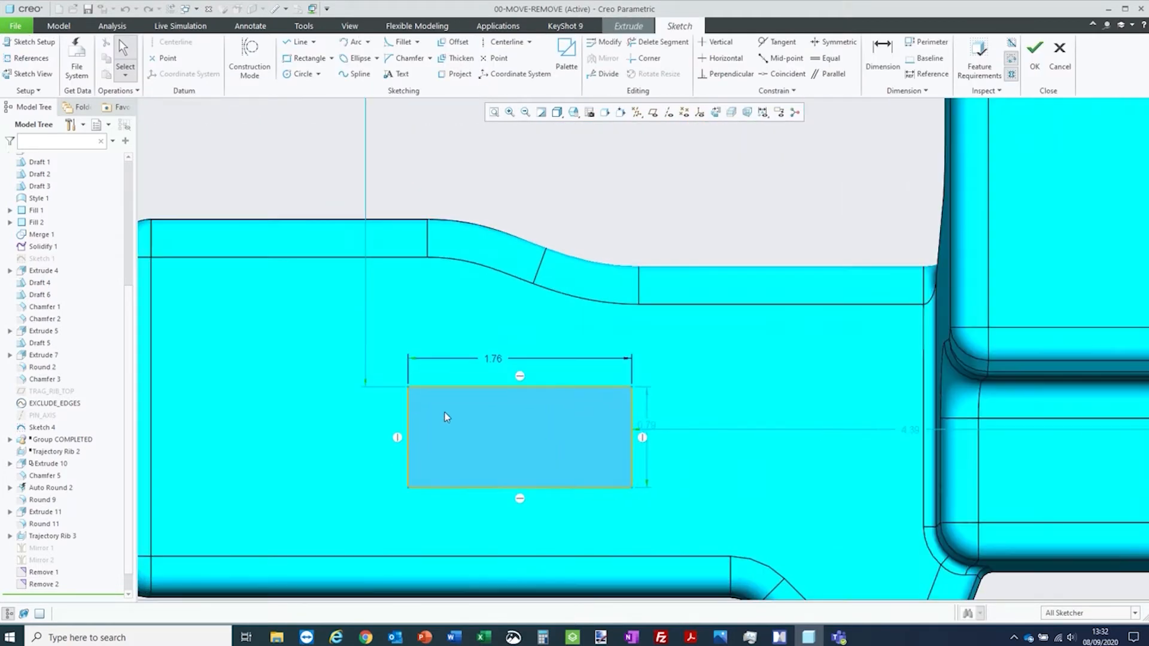
left_click_drag(298, 335, 720, 518)
key("Delete")
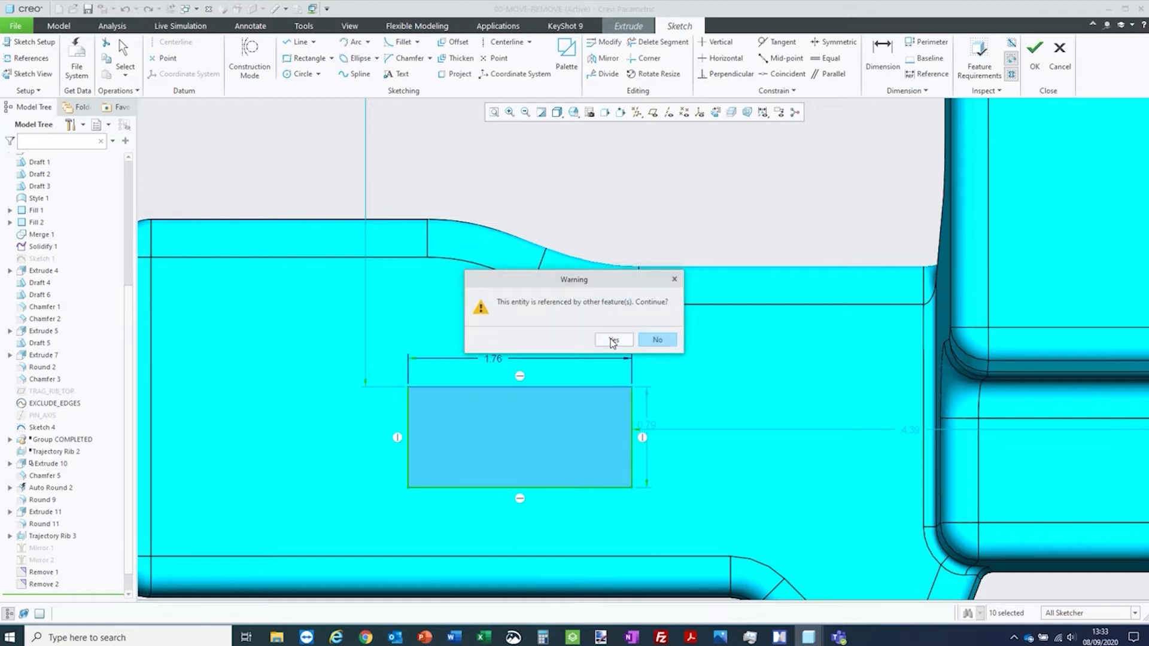
left_click(613, 340)
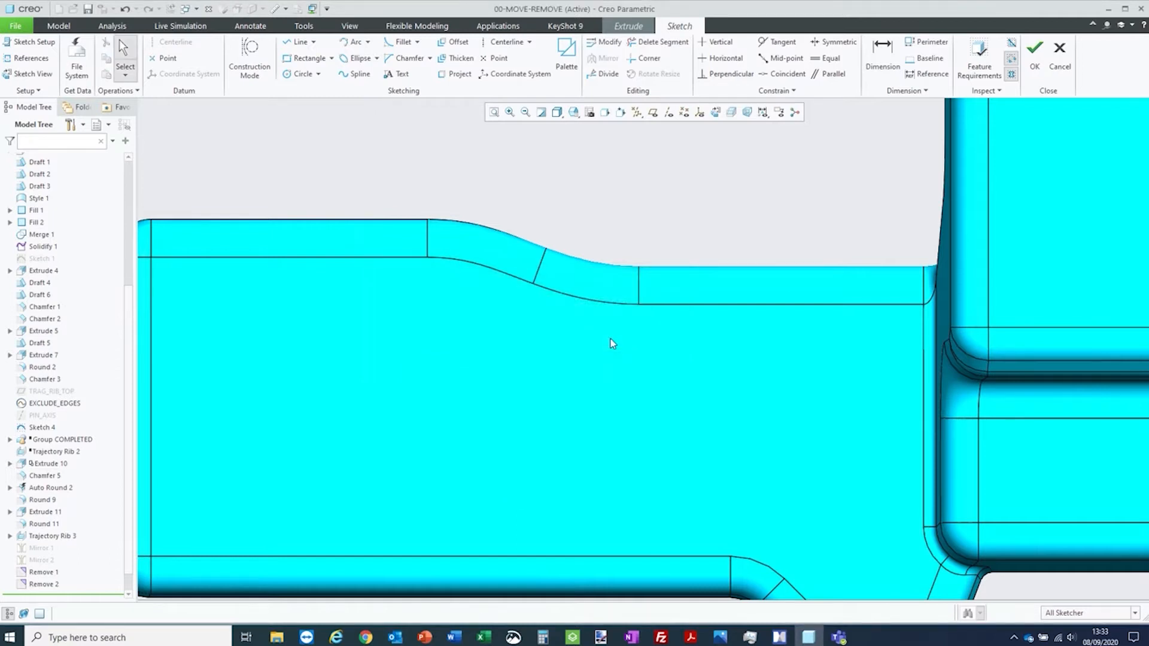
Sketch two equal, horizontally aligned circles about 1.02 in diameter on the arm, overlapping each other.
scroll(609, 368, "up", 1)
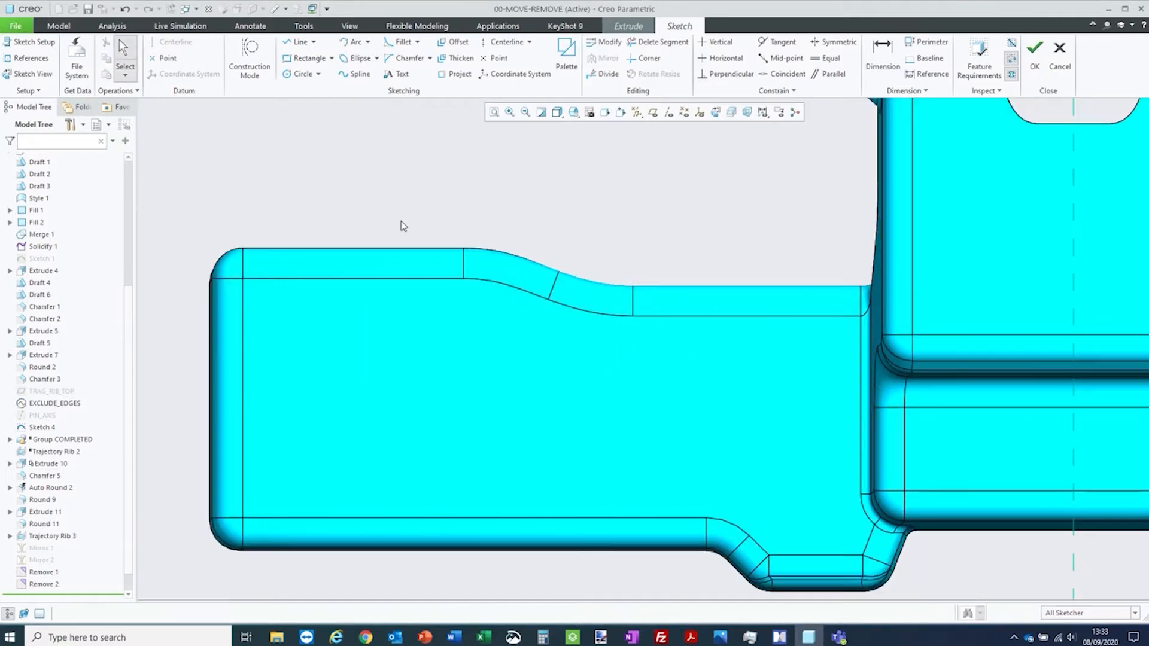
left_click(303, 74)
left_click(455, 412)
left_click(482, 456)
left_click(556, 411)
left_click(577, 466)
middle_click(580, 408)
left_click_drag(555, 413, 537, 423)
left_click(529, 415)
Trim the circles' inner overlapping arcs to leave one closed outline, and complete the extrude with the new section.
left_click(635, 50)
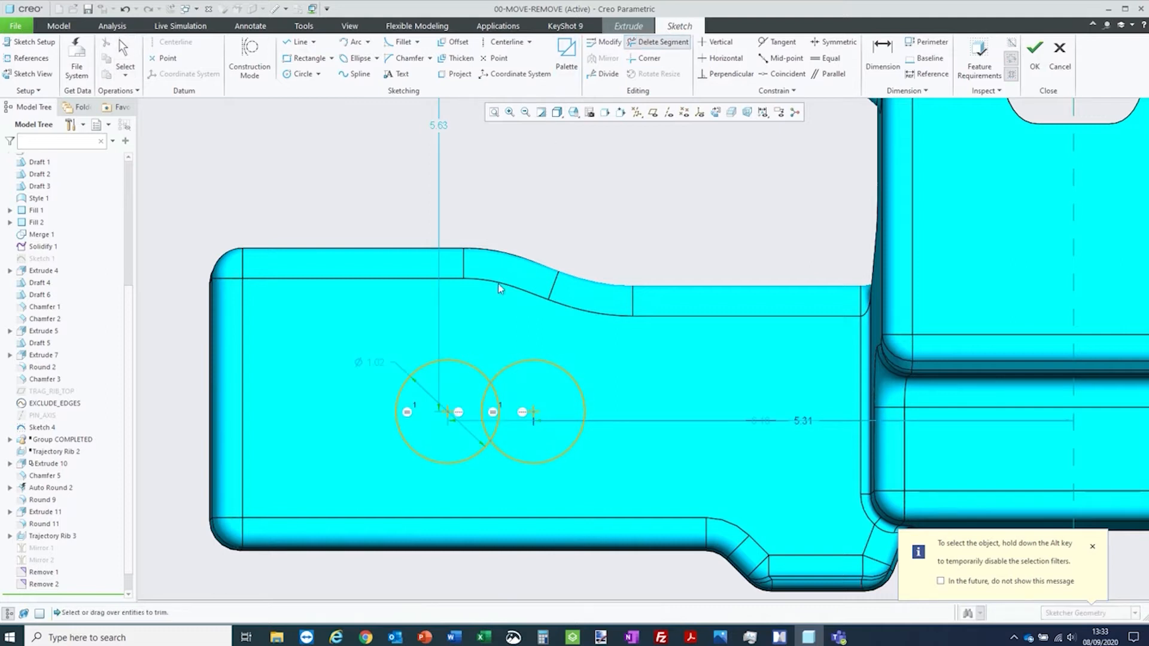
left_click_drag(479, 395, 506, 428)
middle_click(662, 282)
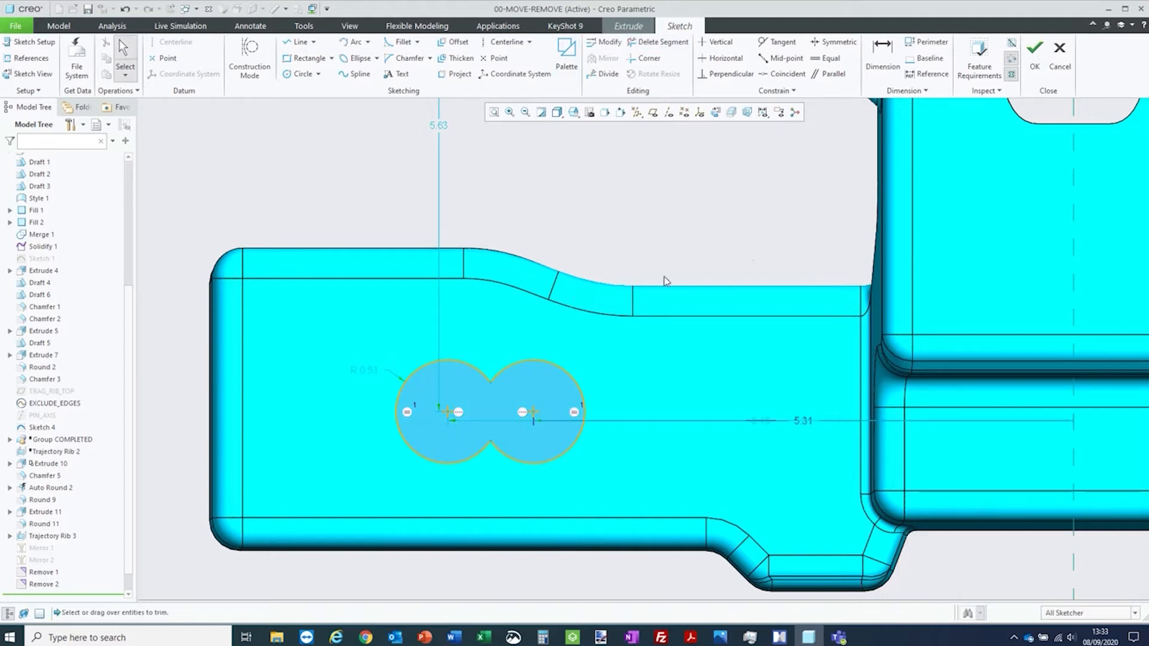
left_click(1035, 52)
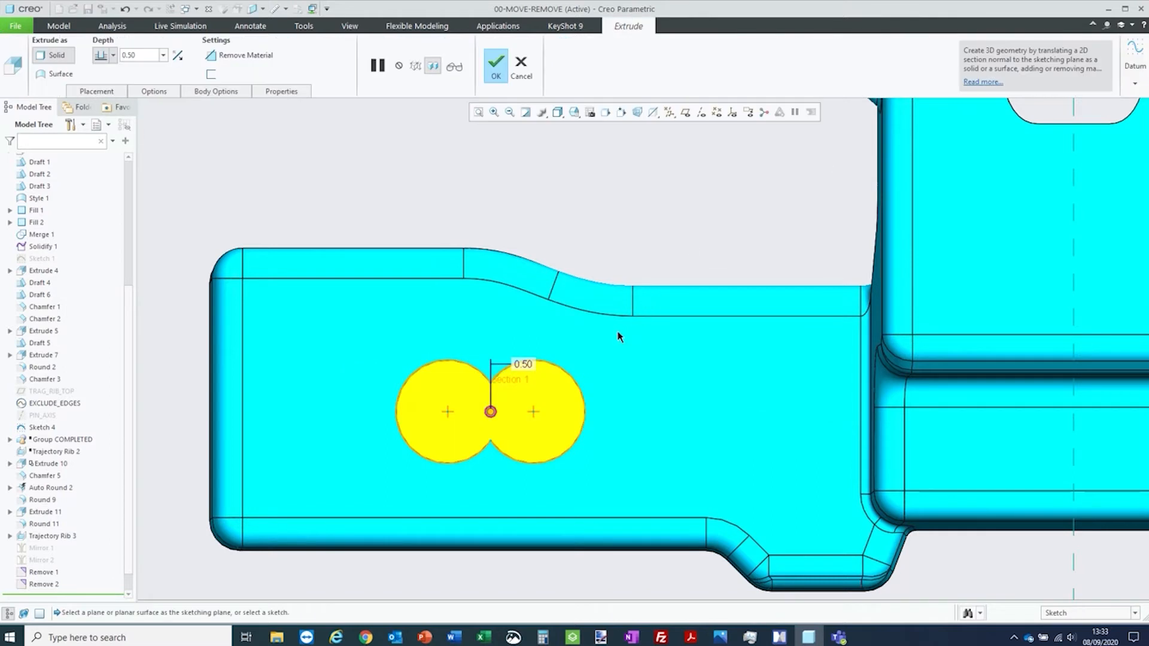
middle_click(631, 240)
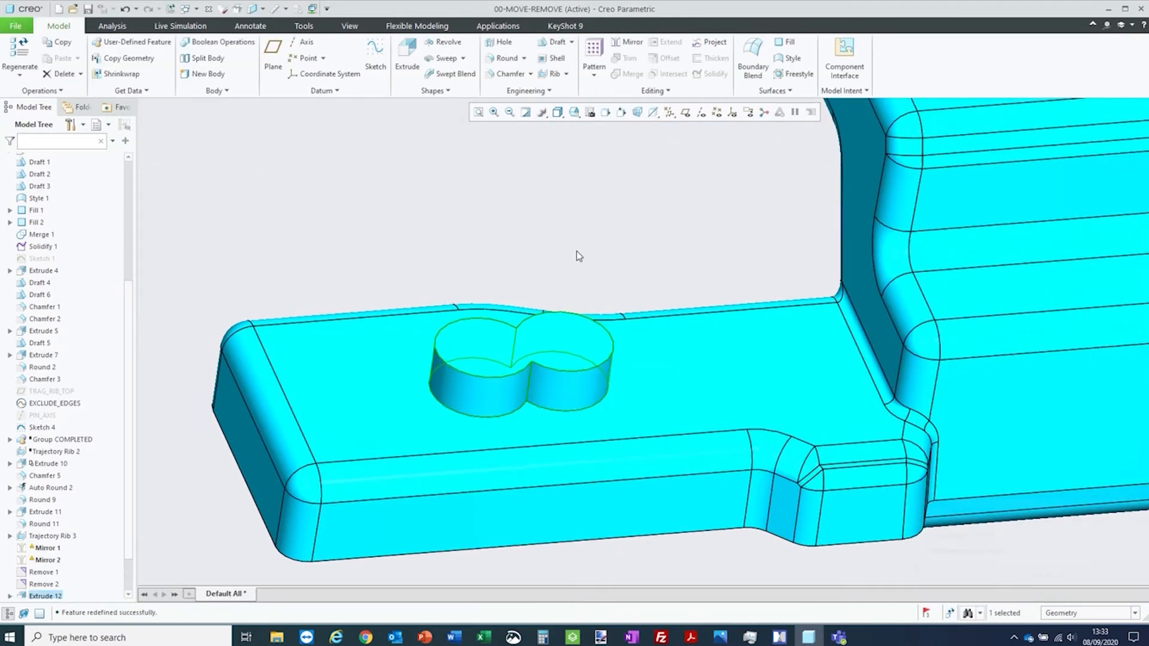
left_click(179, 513)
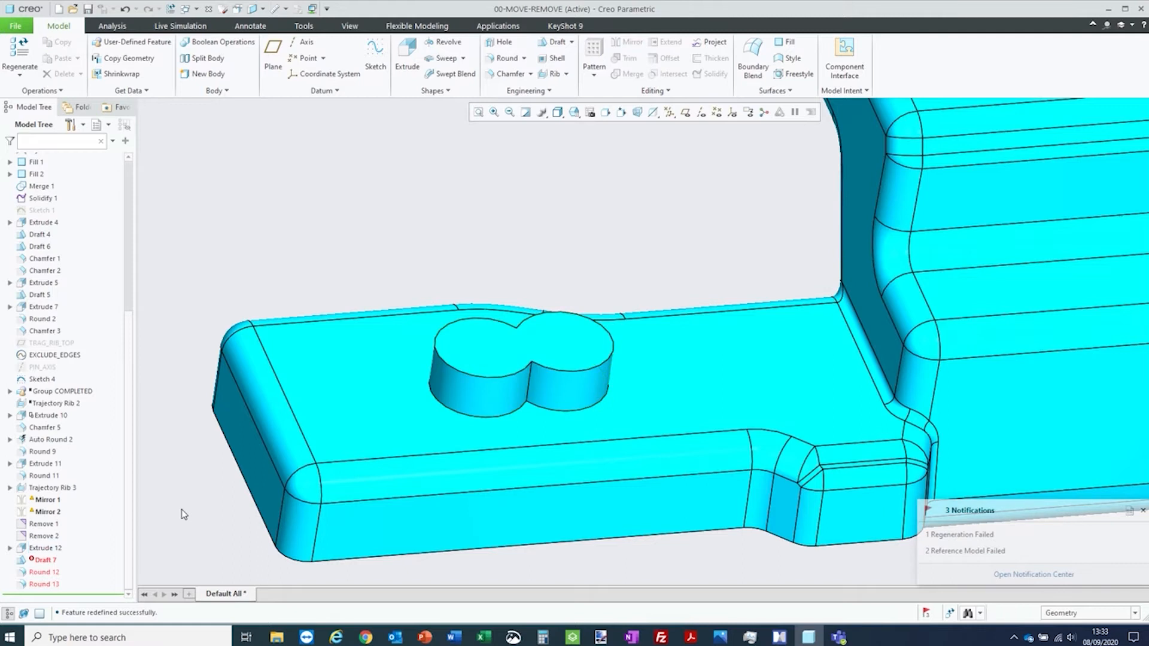
Repair the failed Draft 7 by replacing its missing draft surfaces with the side surfaces of both lobes of the new shape.
left_click(47, 562)
left_click(47, 574)
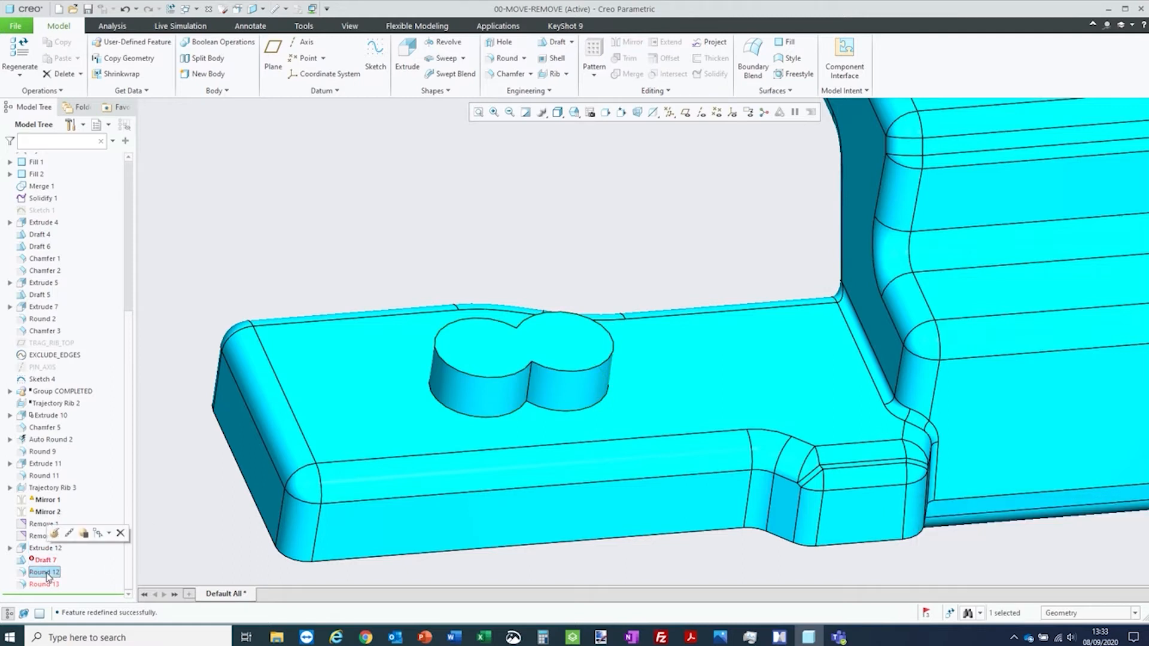
left_click(43, 584)
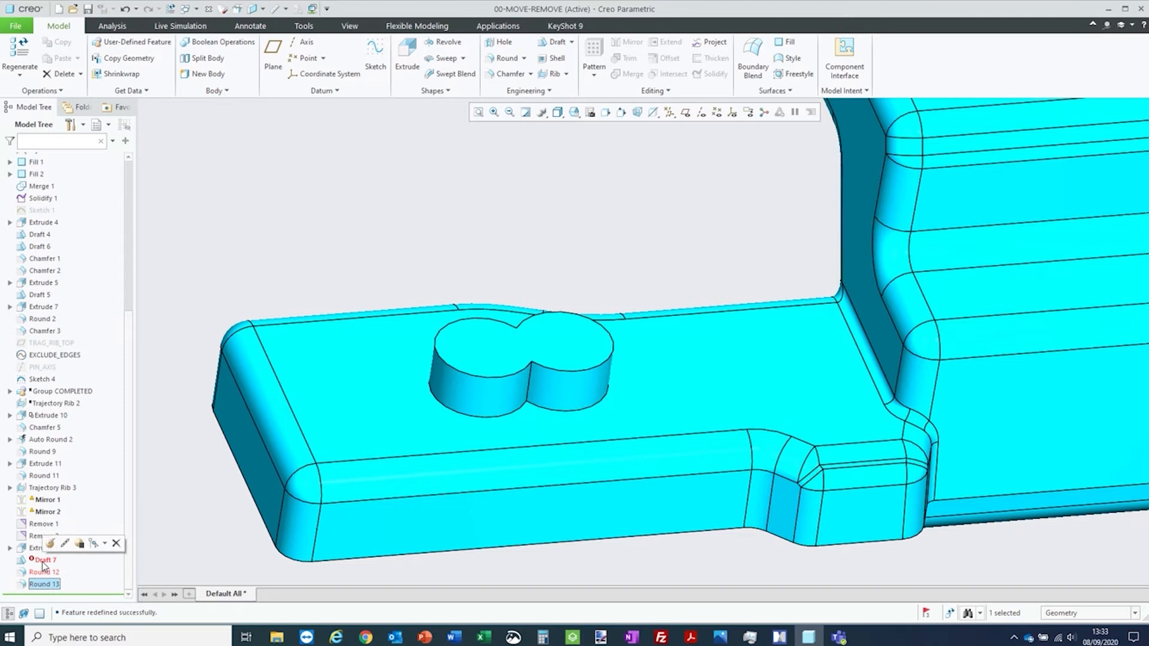
left_click(43, 561)
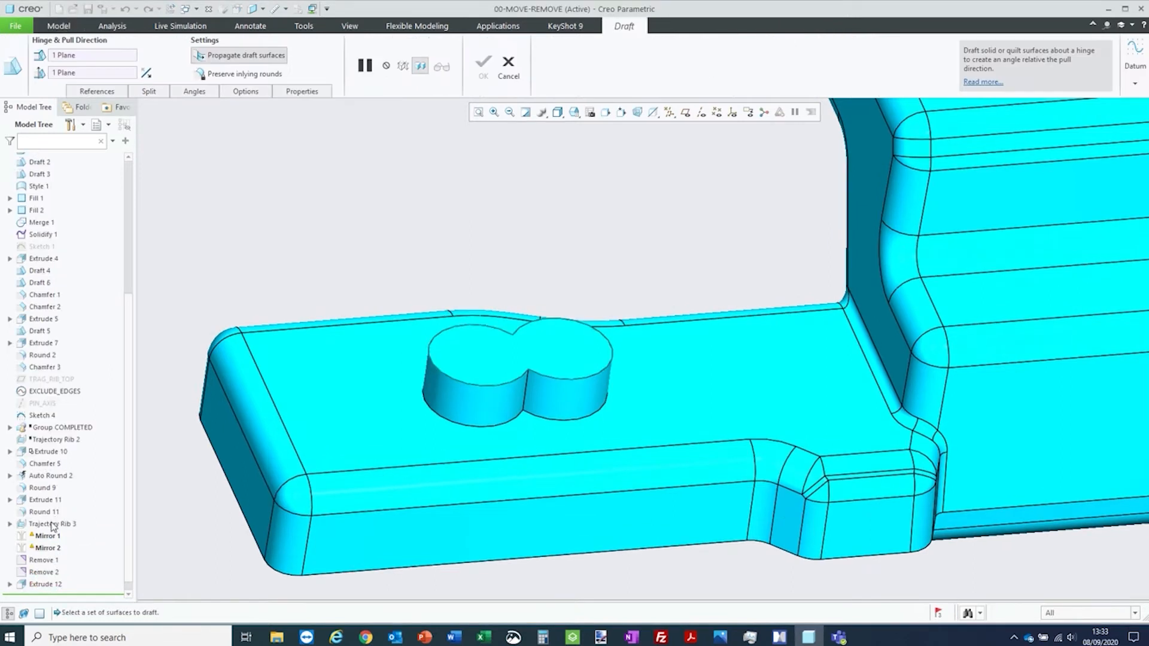
left_click(96, 94)
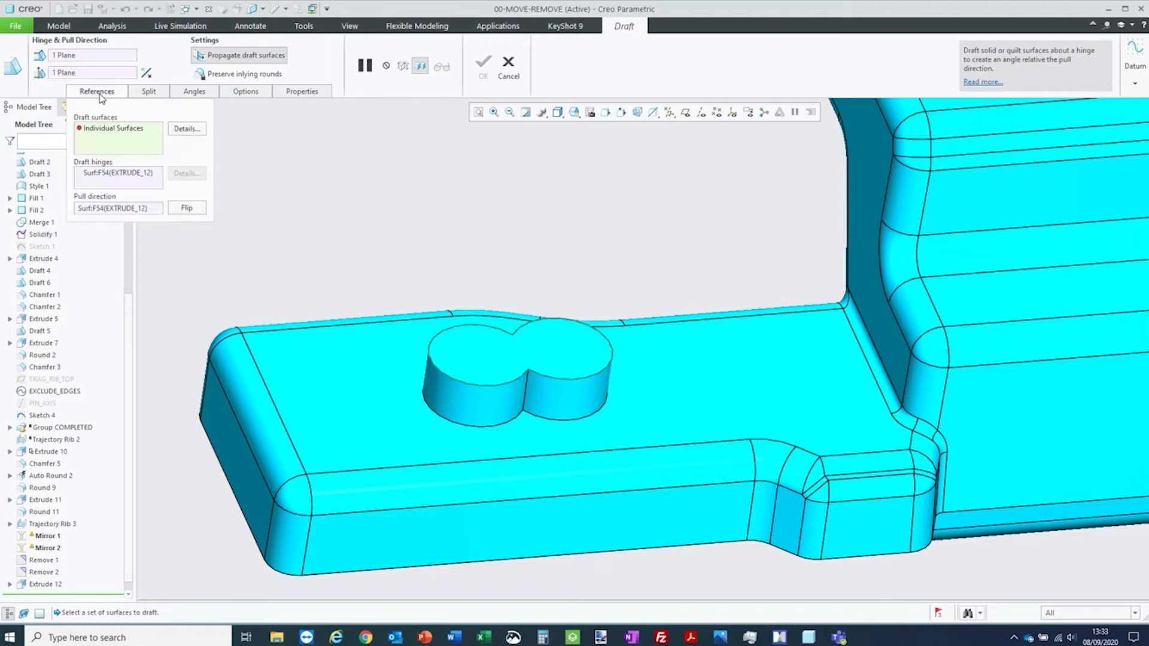
left_click(99, 131)
right_click(99, 133)
left_click(114, 139)
left_click(472, 401)
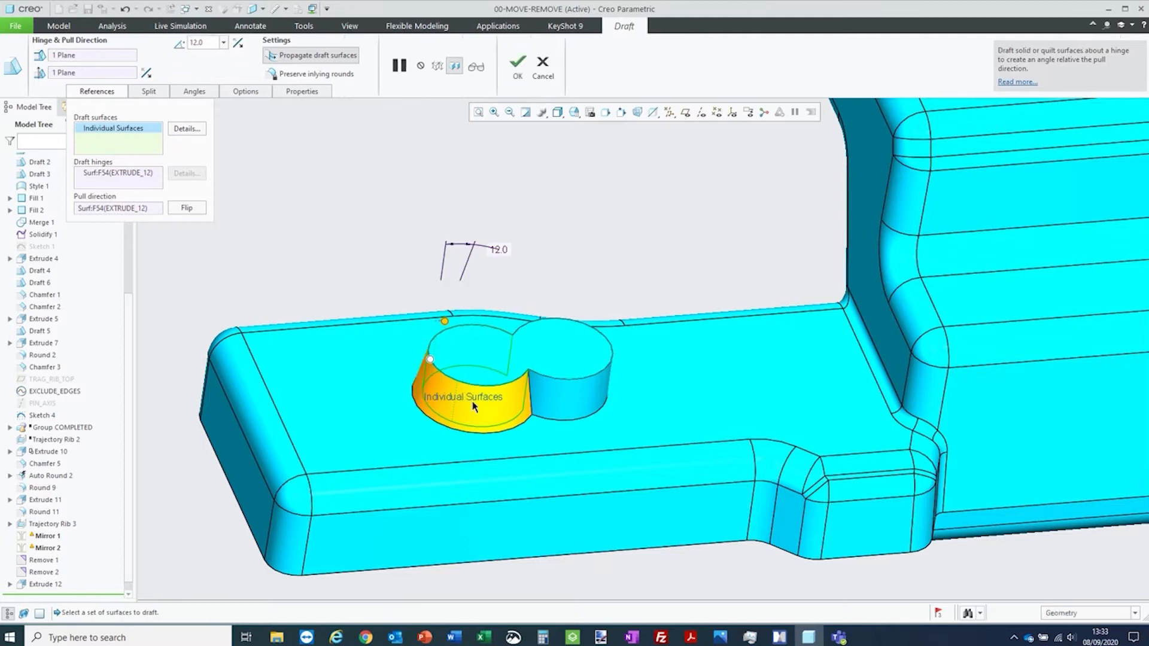
left_click(562, 402, "ctrl")
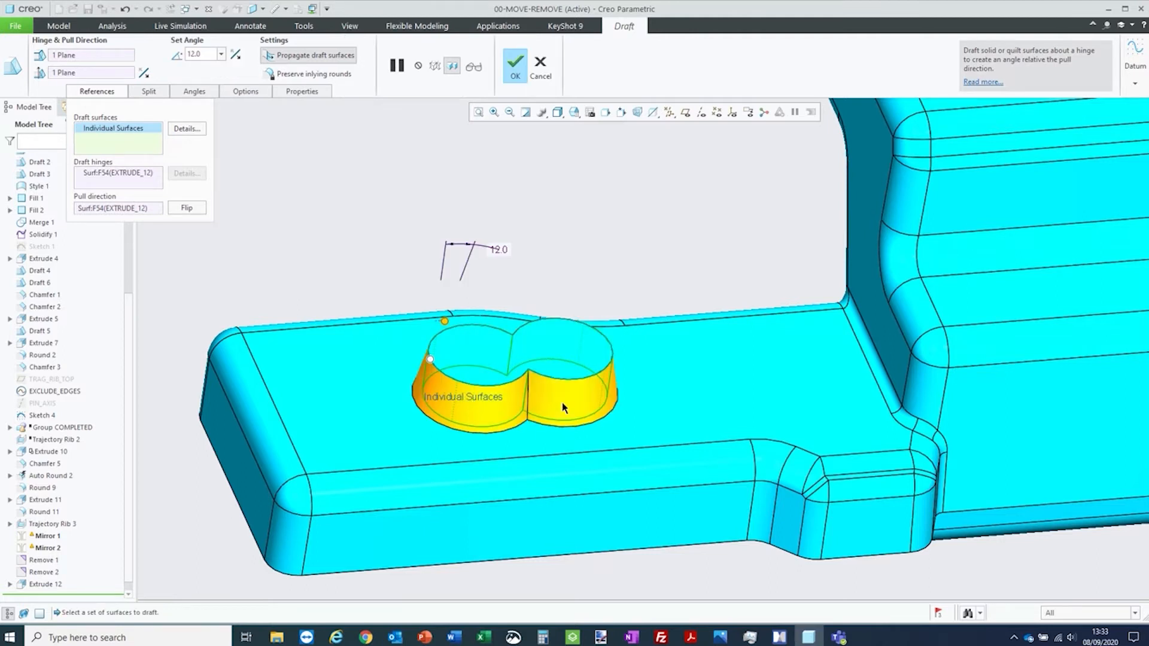
middle_click(375, 182)
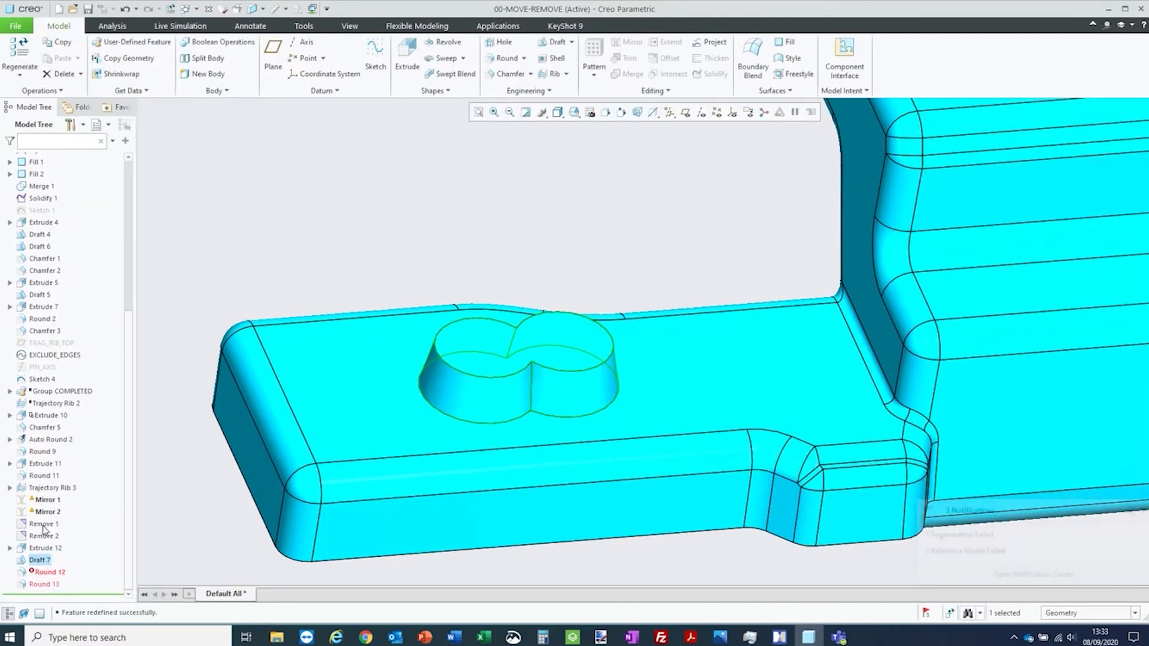
Repair the failed Round 12 by clearing its missing edge references and choosing the two inner corner edges between the lobes.
left_click(47, 574)
left_click(60, 544)
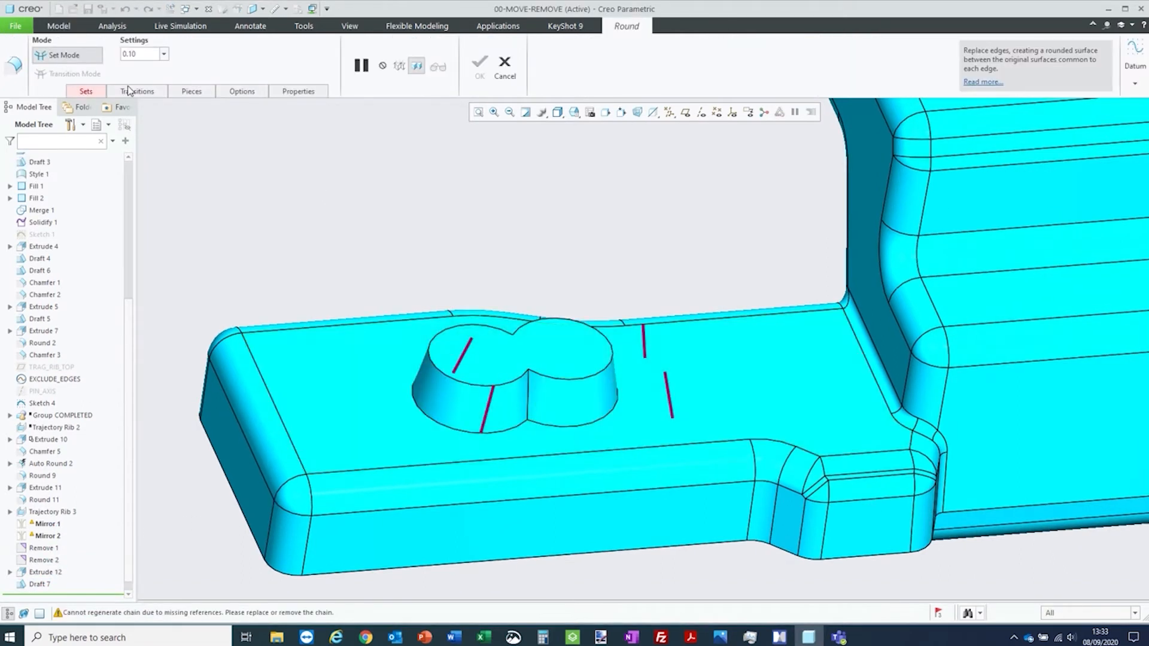
left_click(93, 93)
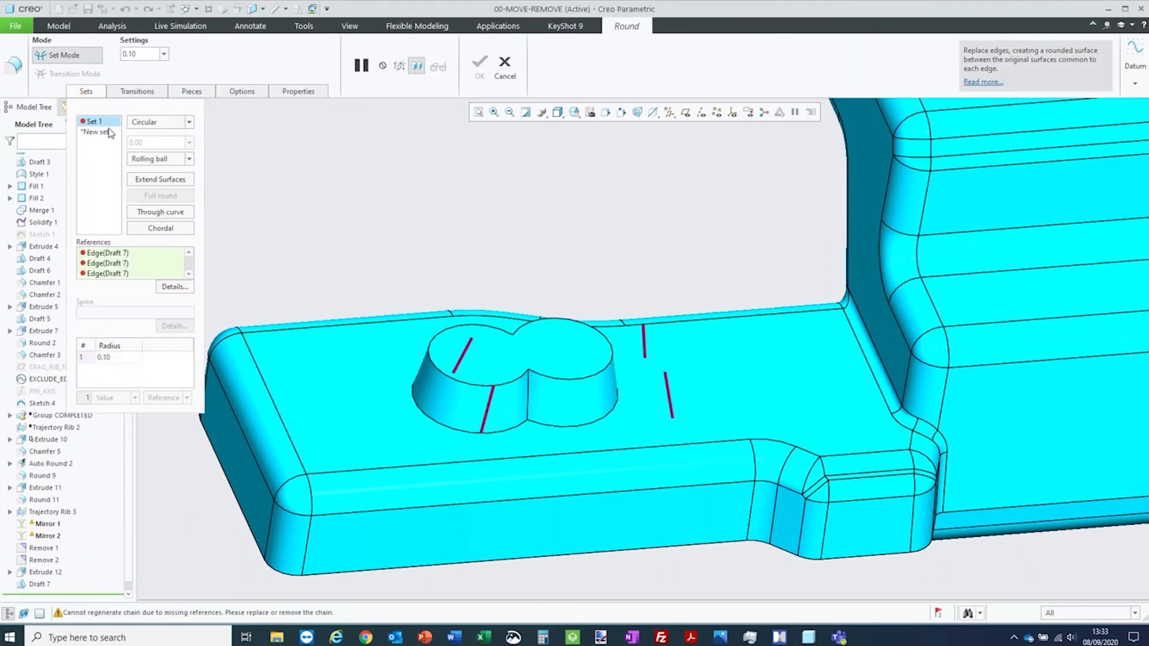
right_click(120, 255)
left_click(152, 276)
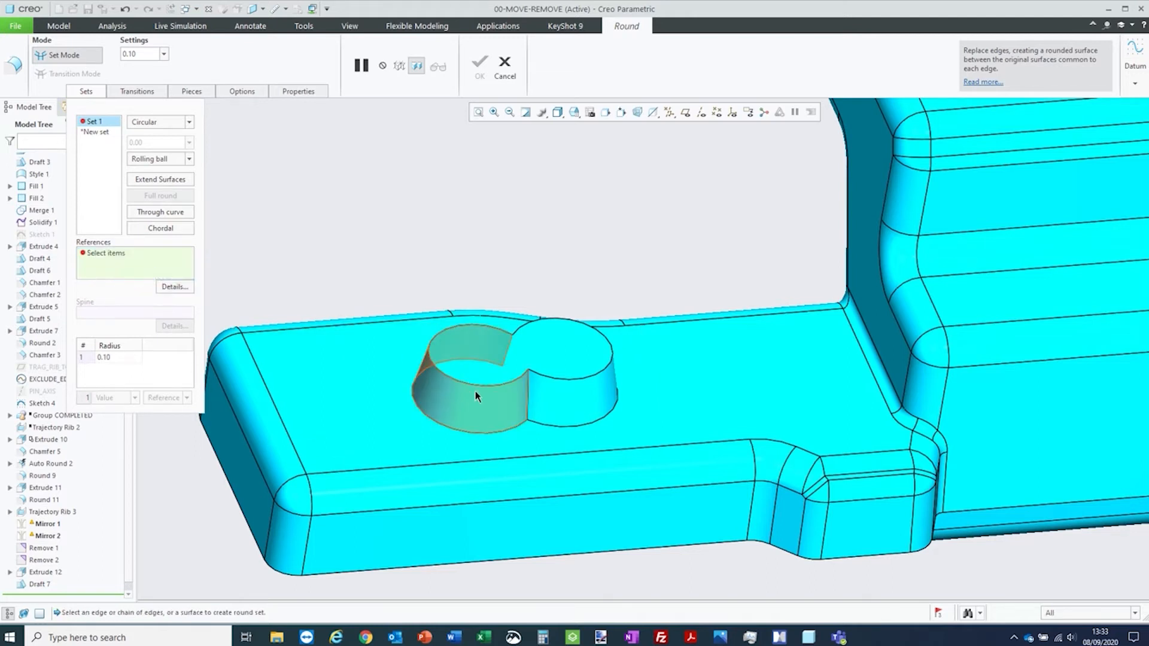
left_click(529, 394)
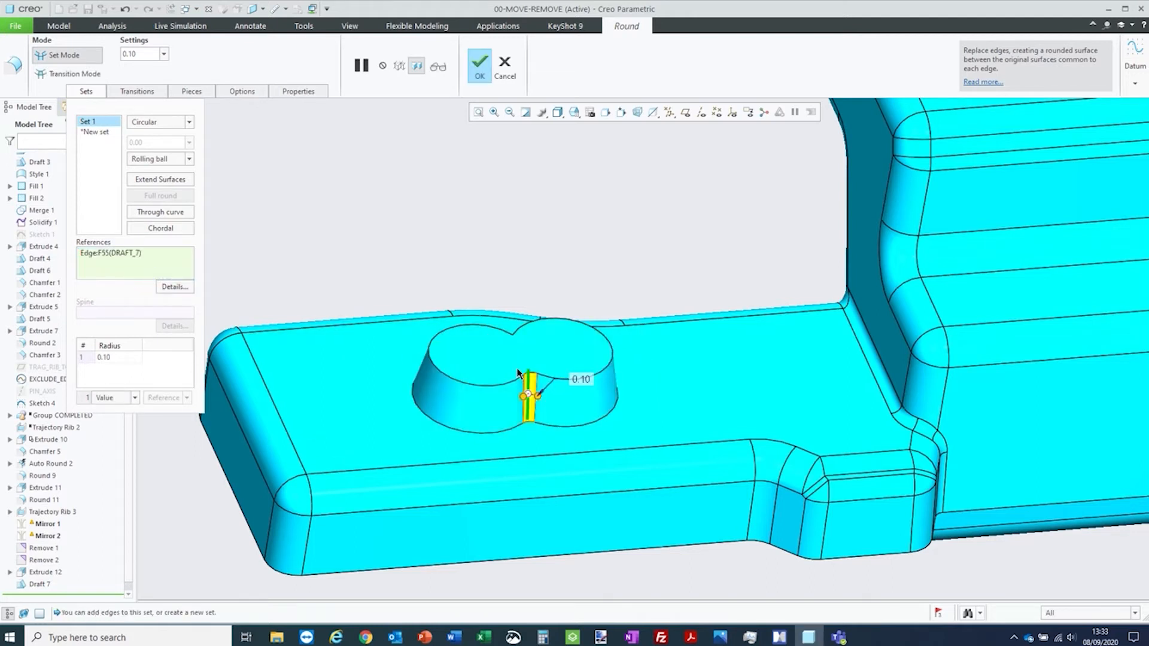
left_click(512, 358, "ctrl")
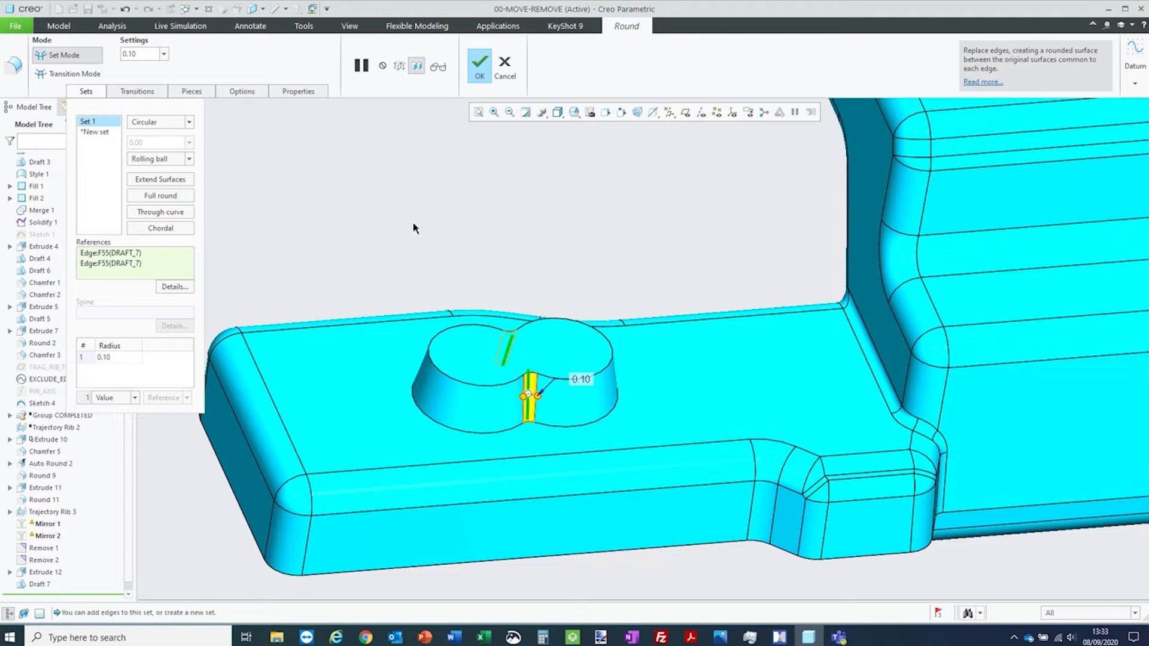
middle_click(410, 227)
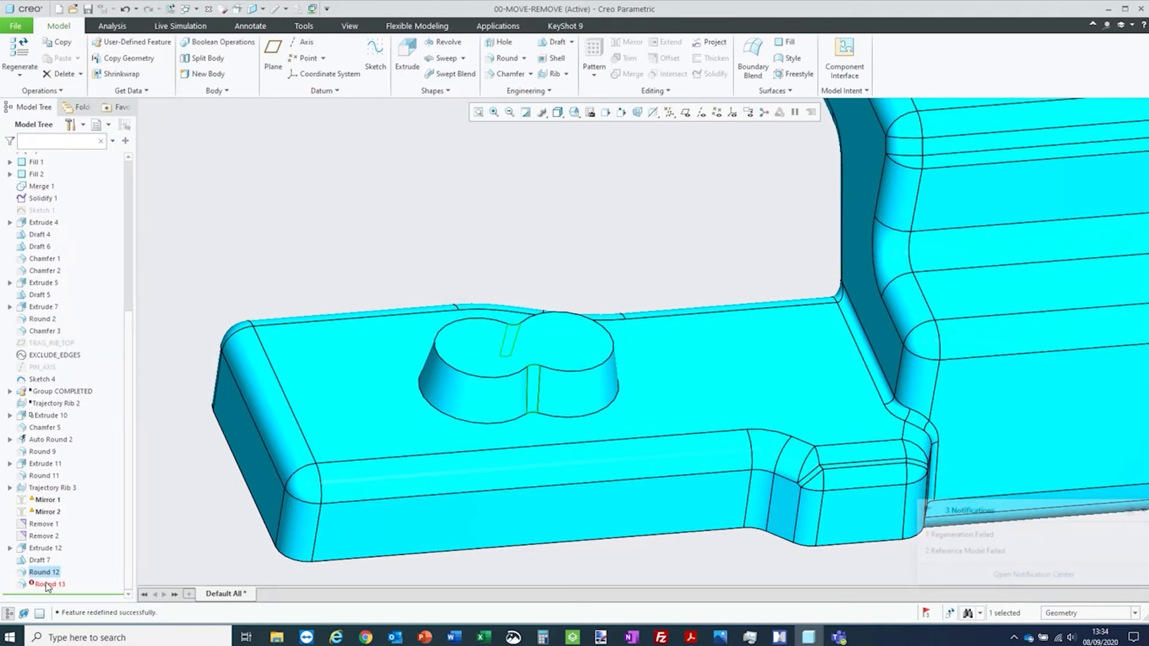
Repair the failed Round 13 by clearing its missing references and choosing the top and base edge loops of the two-lobed shape.
left_click(47, 585)
right_click(48, 585)
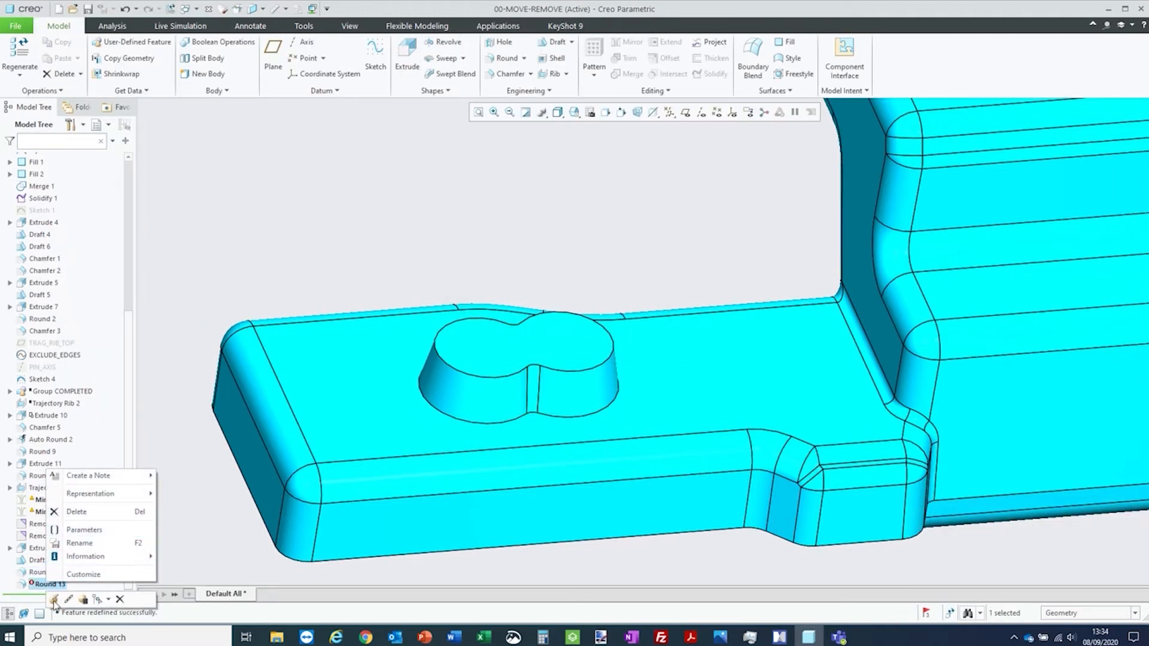
left_click(68, 600)
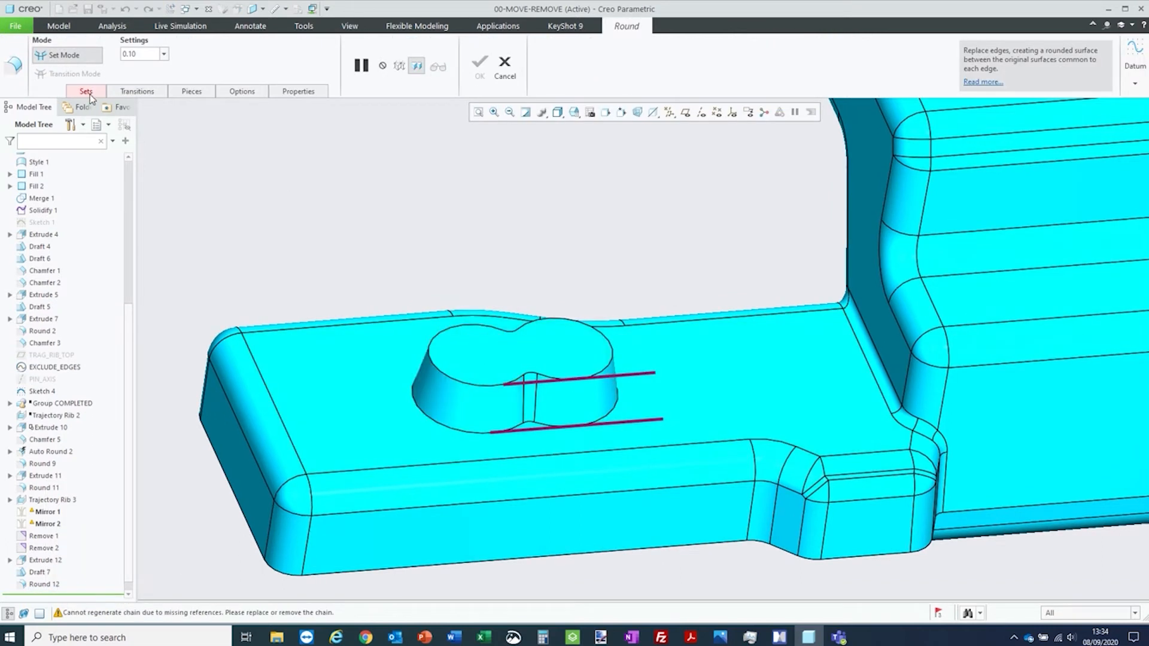
left_click(90, 94)
right_click(120, 259)
left_click(157, 275)
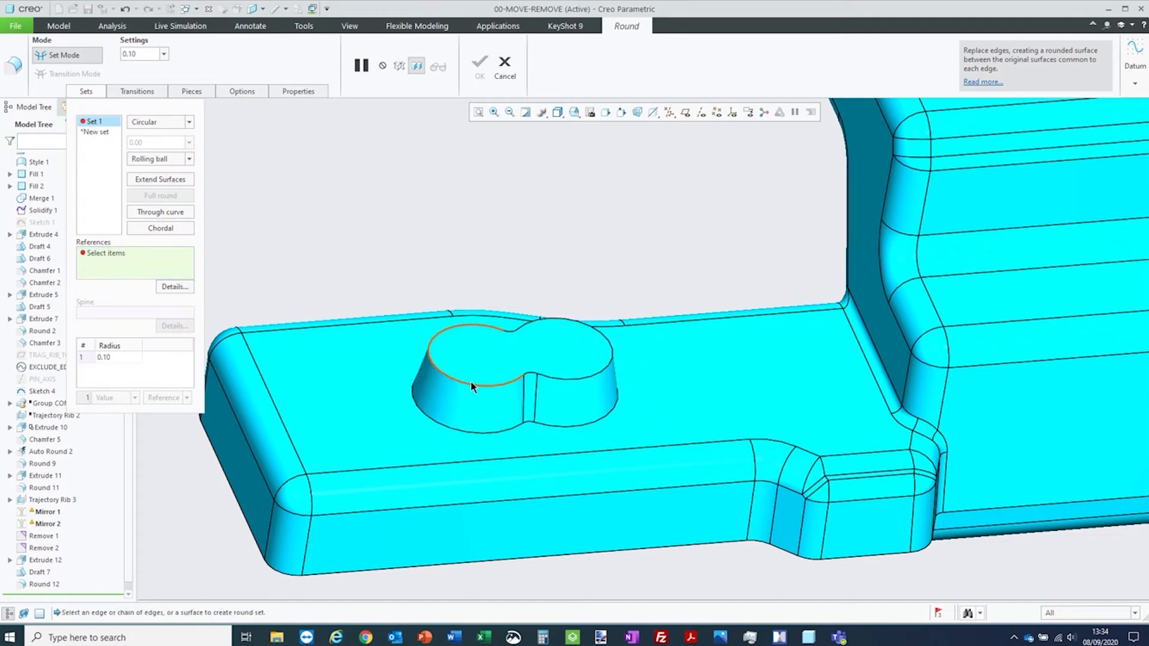
left_click(471, 383)
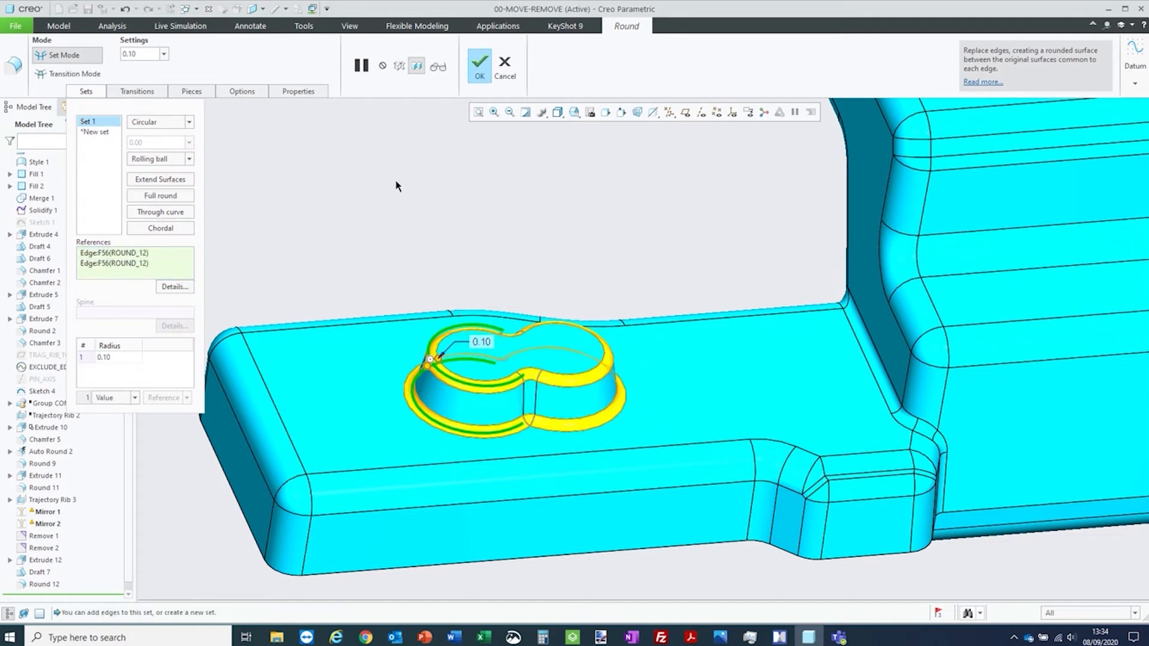
middle_click(397, 181)
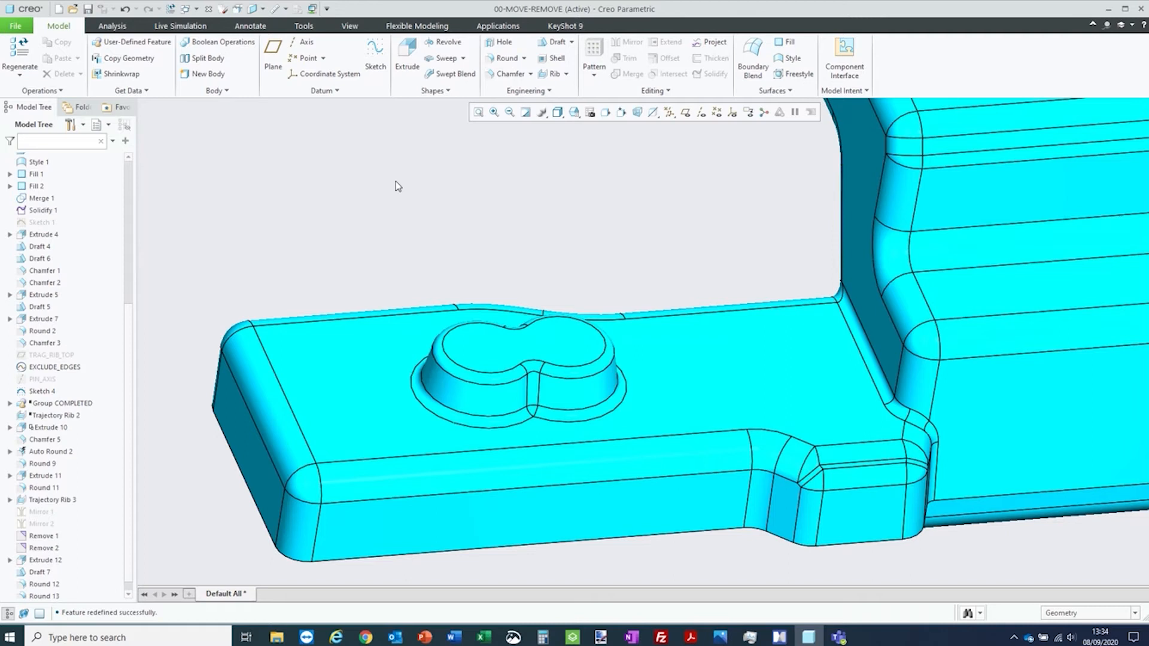
Undo the repairs, the new section, and the original draft and rounds to return to the plain rectangular block.
scroll(501, 182, "up", 2)
left_click(126, 10)
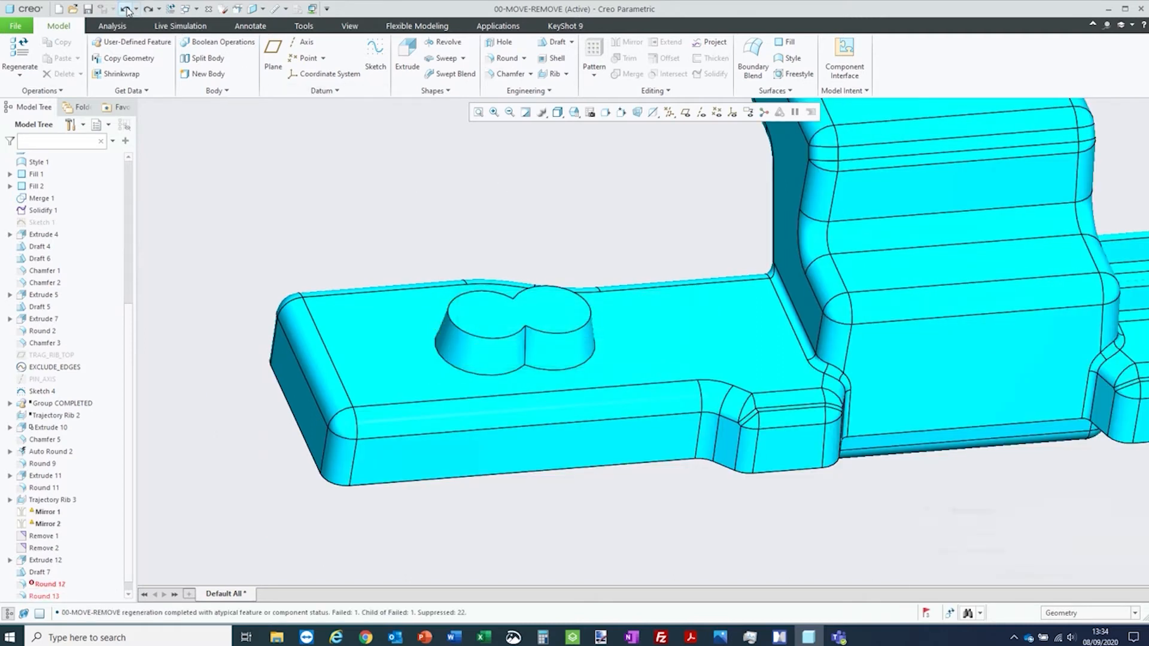
left_click(126, 10)
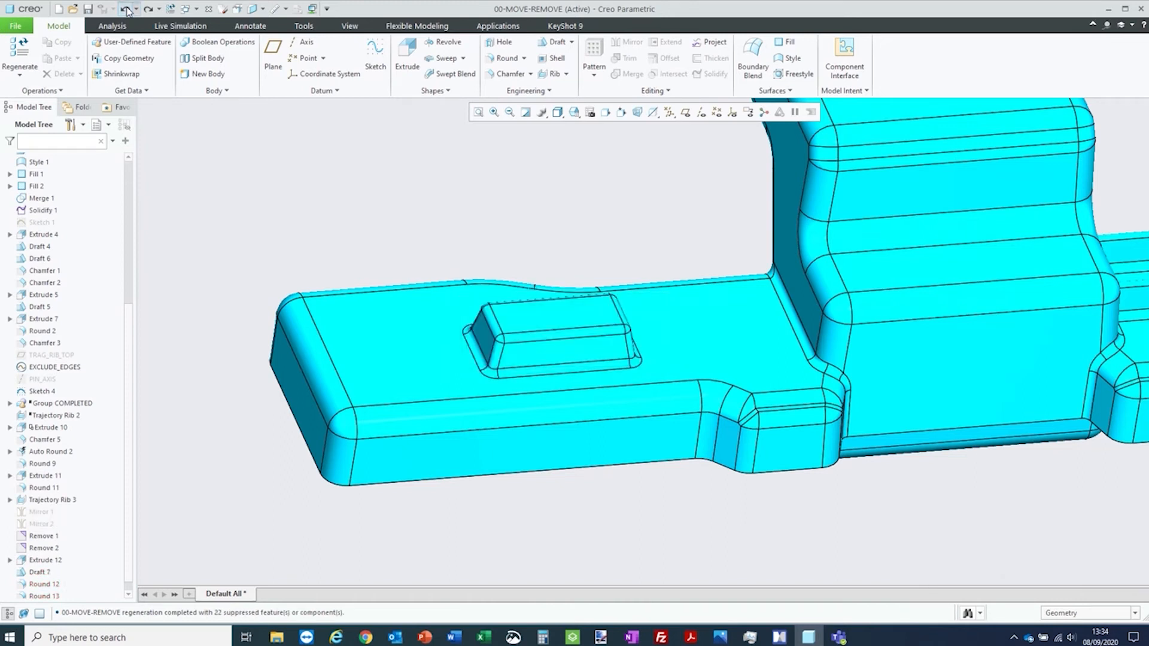
left_click(126, 10)
left_click(127, 9)
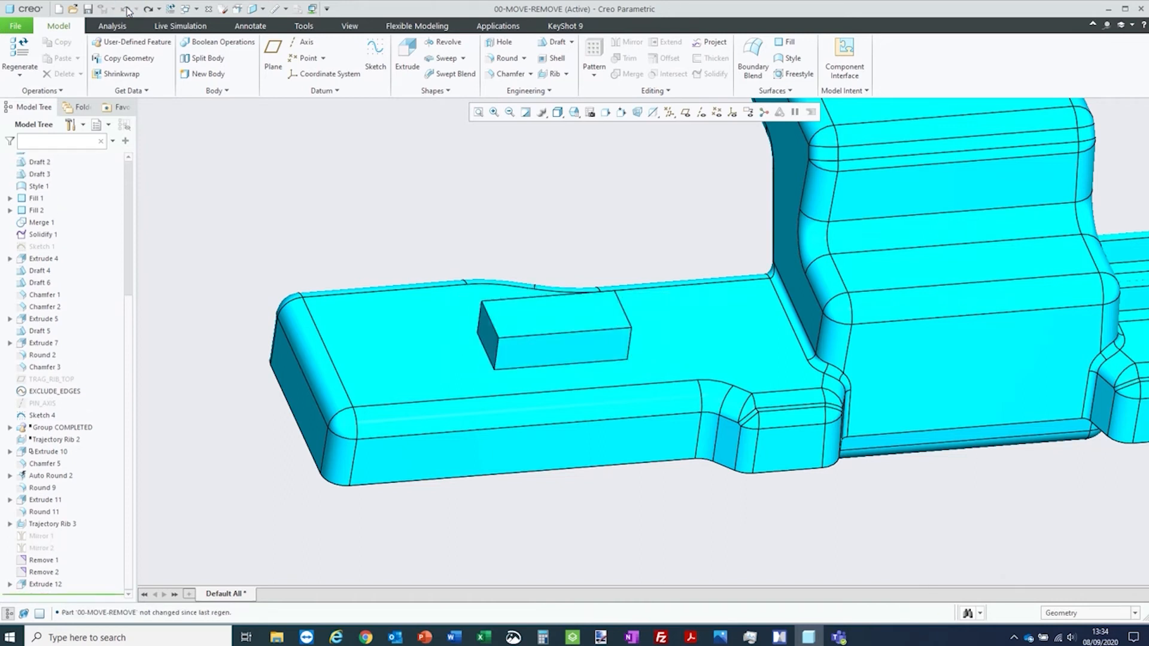
Start a draft on the block and choose the intent surfaces IntentSrf:F54(EXTRUDE_12) as the draft surfaces.
left_click(555, 43)
scroll(569, 215, "down", 2)
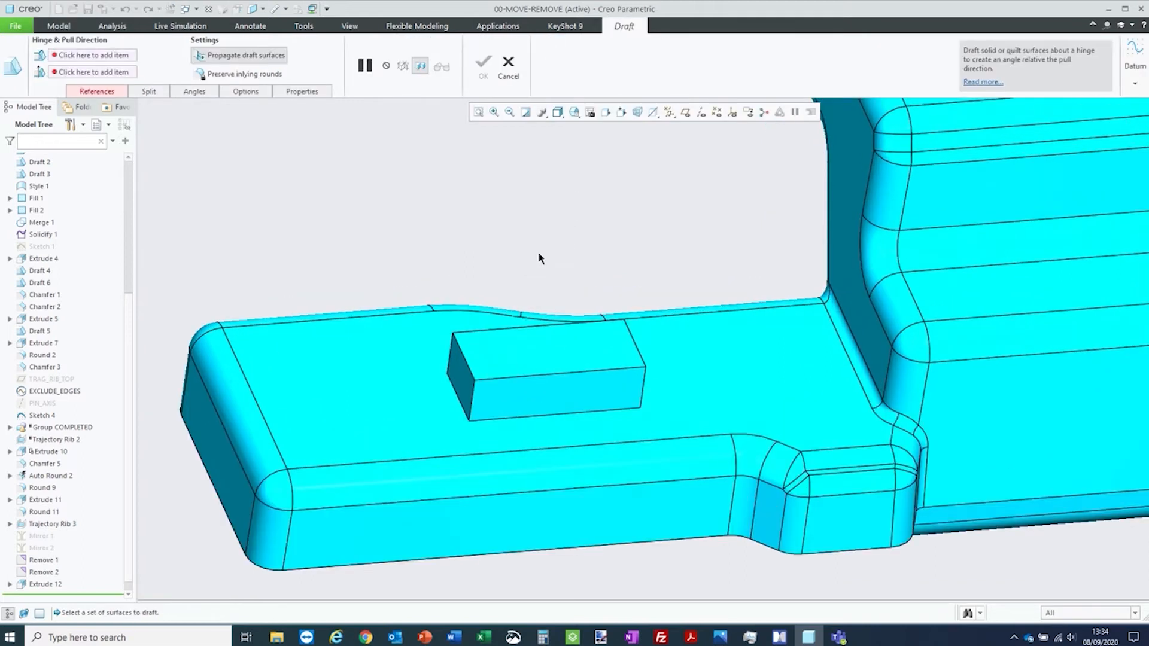
scroll(544, 418, "down", 2)
right_click(565, 395)
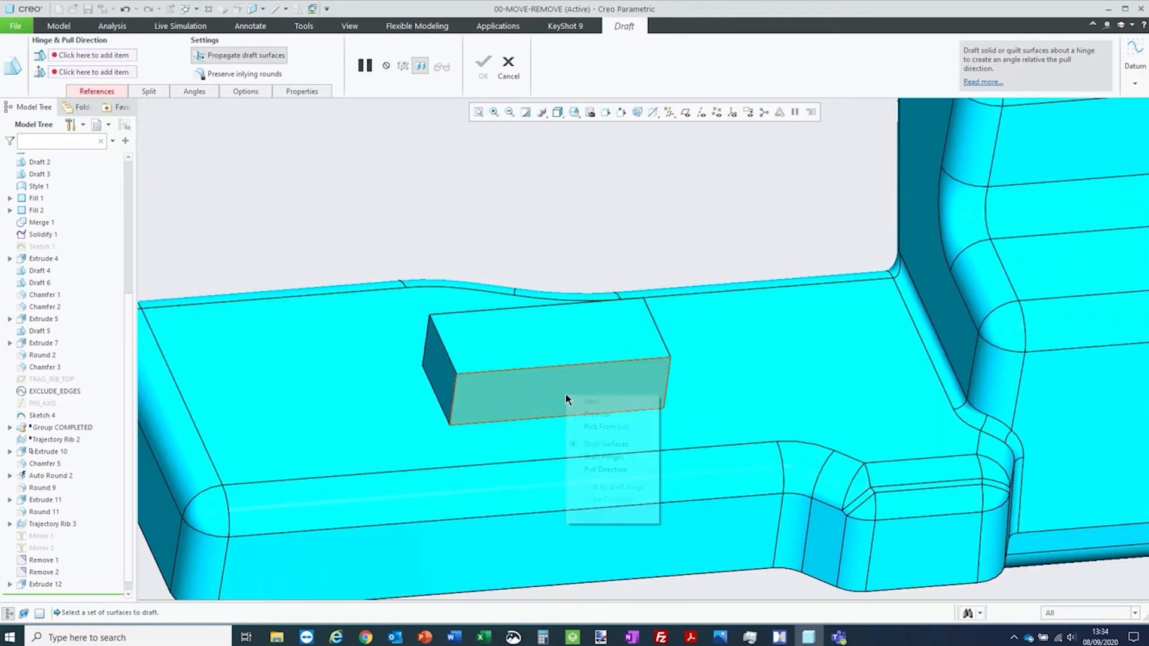
left_click(617, 428)
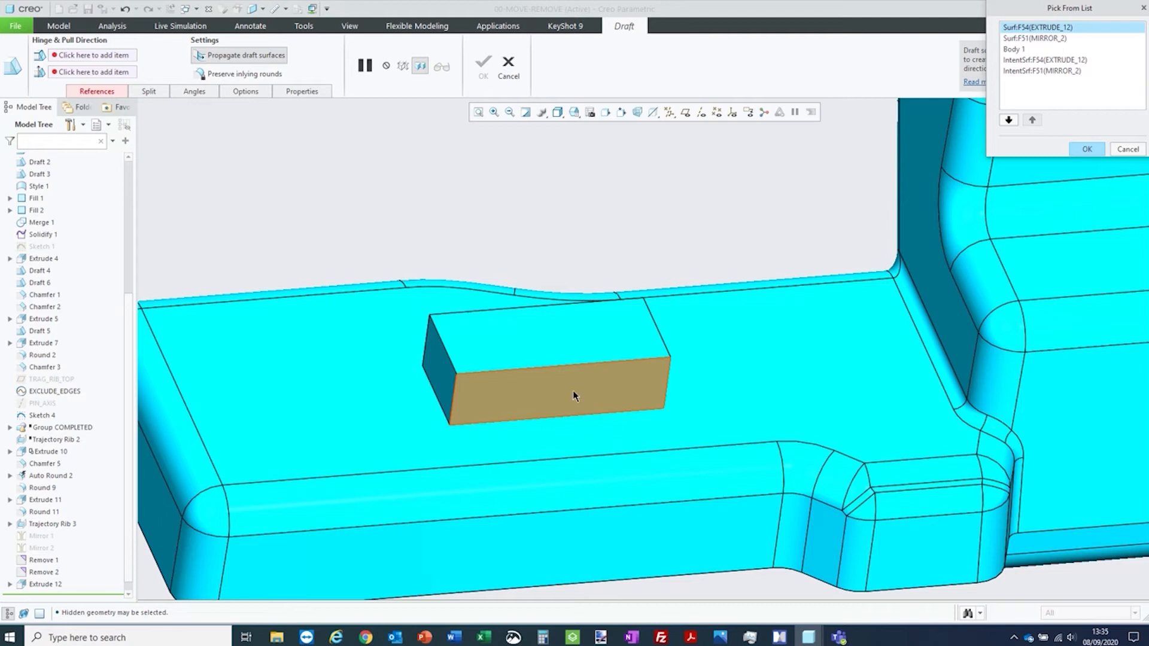
left_click(1046, 60)
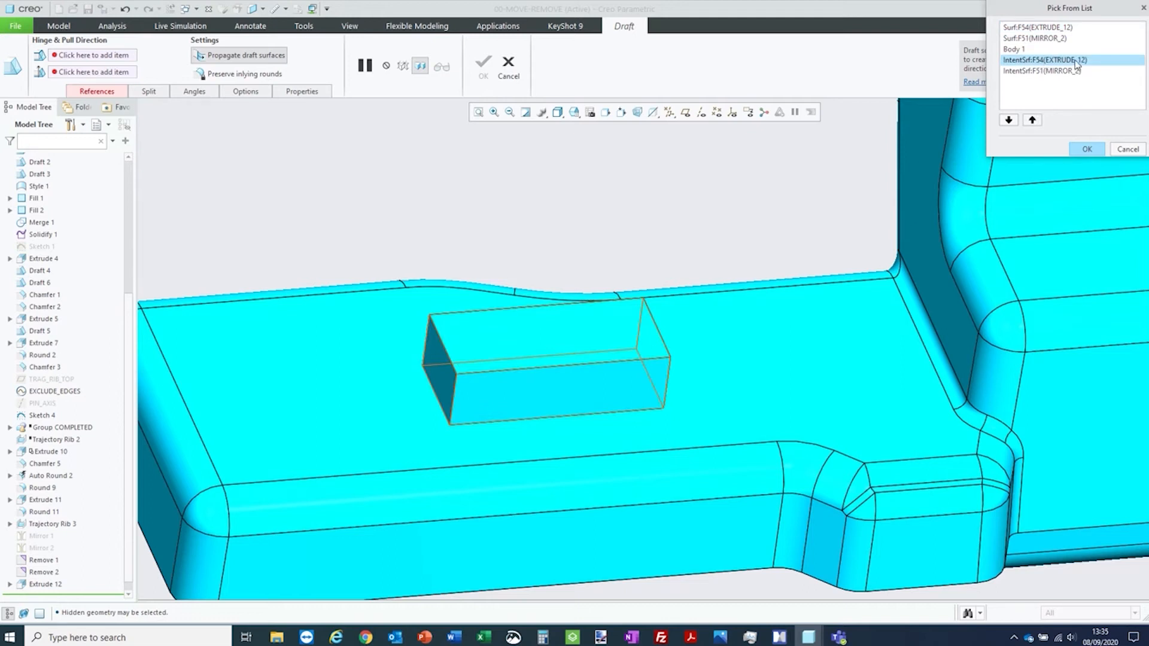
left_click(1056, 71)
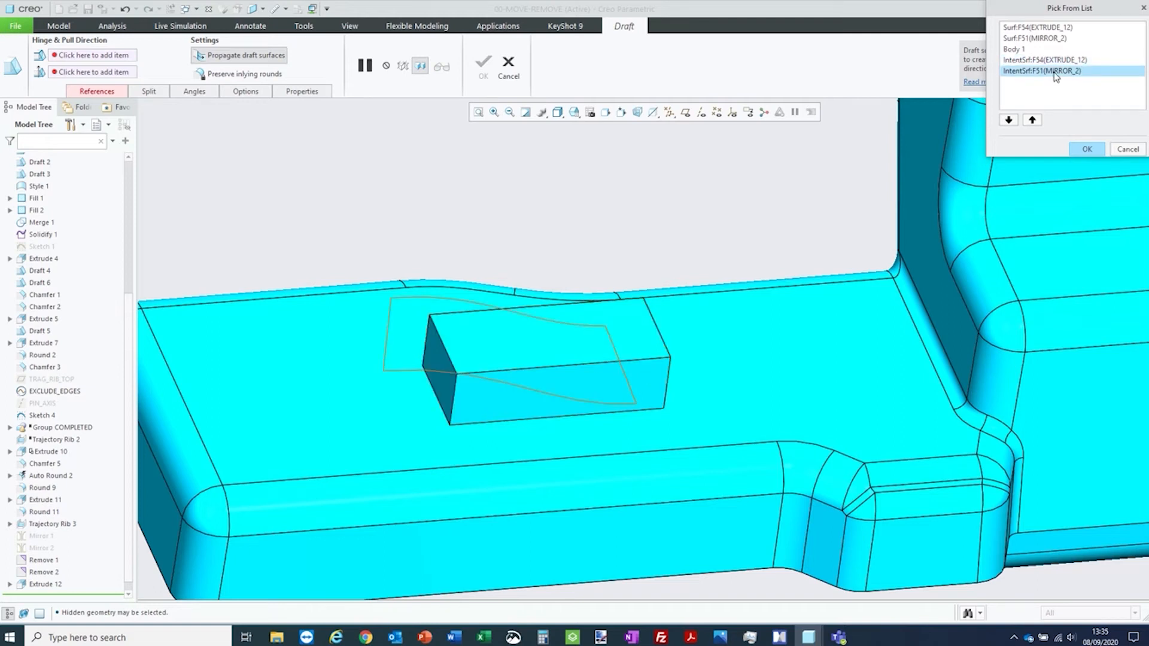
left_click(1052, 61)
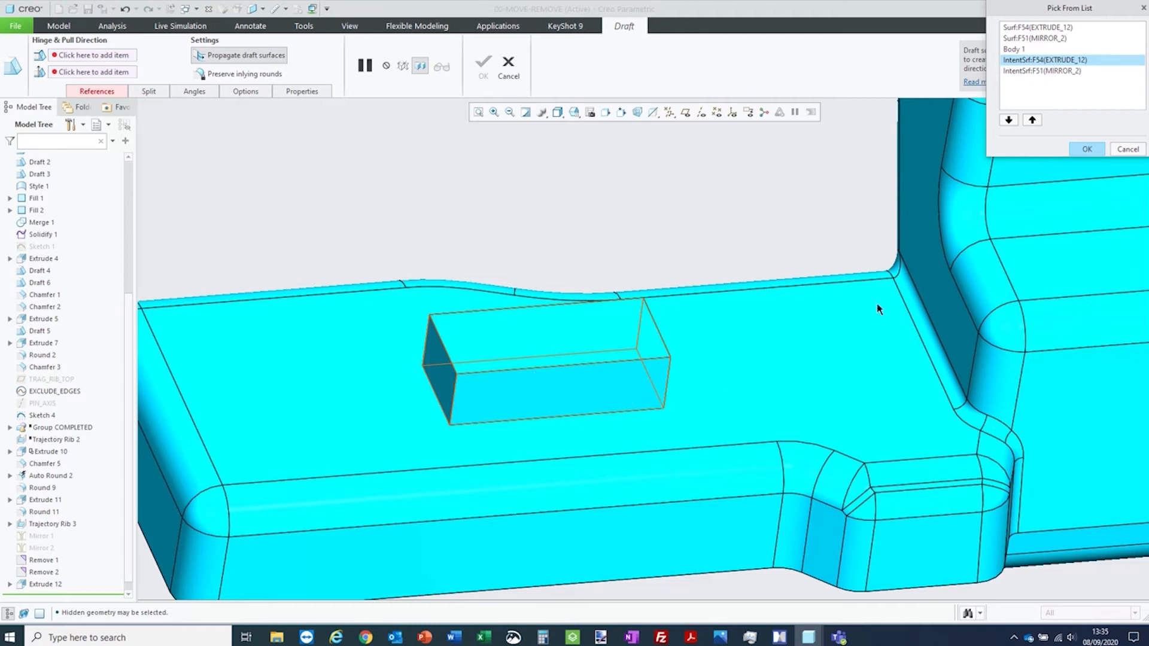
left_click(1085, 151)
mouse_move(559, 340)
middle_mouse_down()
mouse_move(658, 331)
mouse_move(570, 333)
middle_mouse_up()
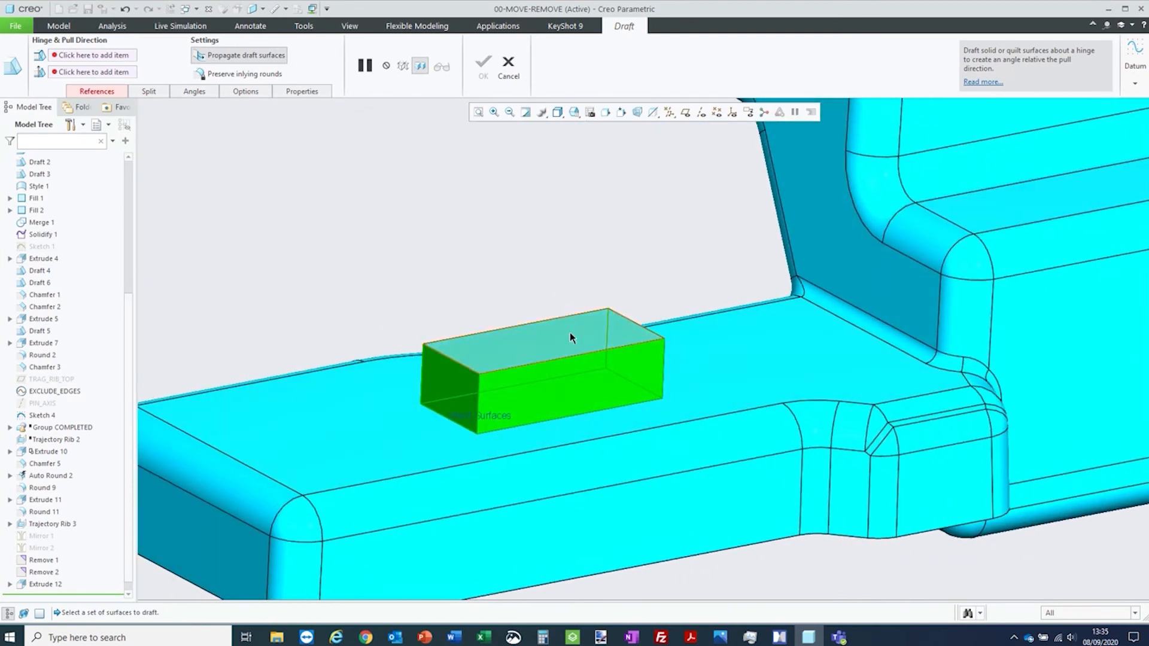
Use the block's top face as the draft hinge, widen the draft angle to about 19 degrees, and complete the draft.
right_click(520, 257)
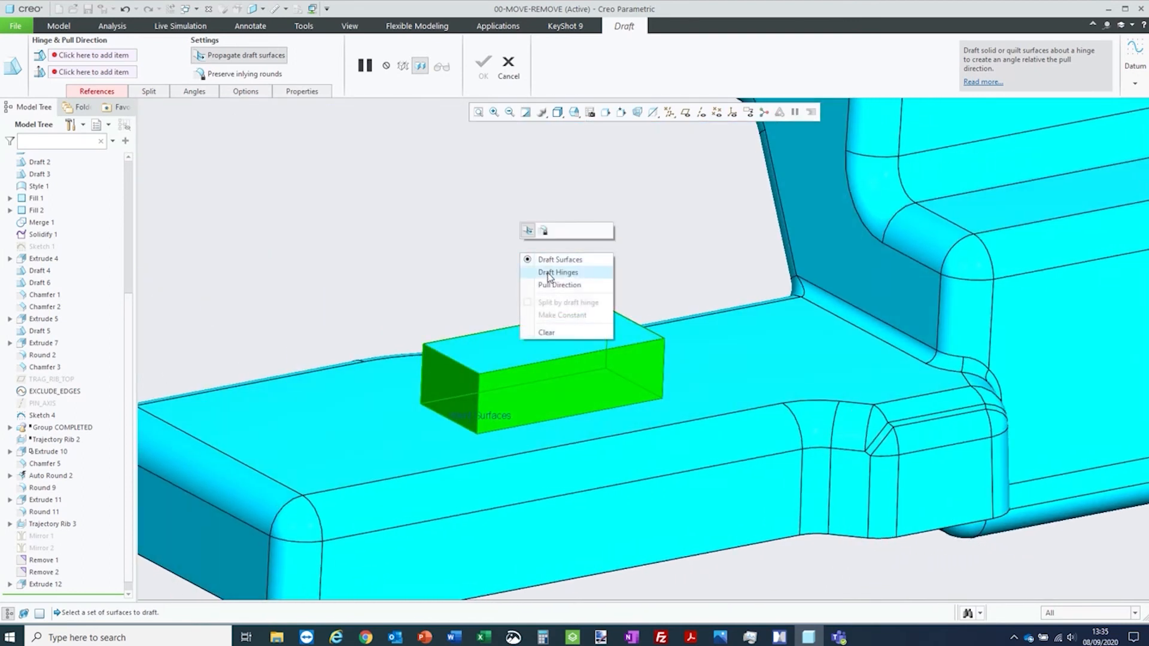
left_click(549, 273)
left_click(544, 345)
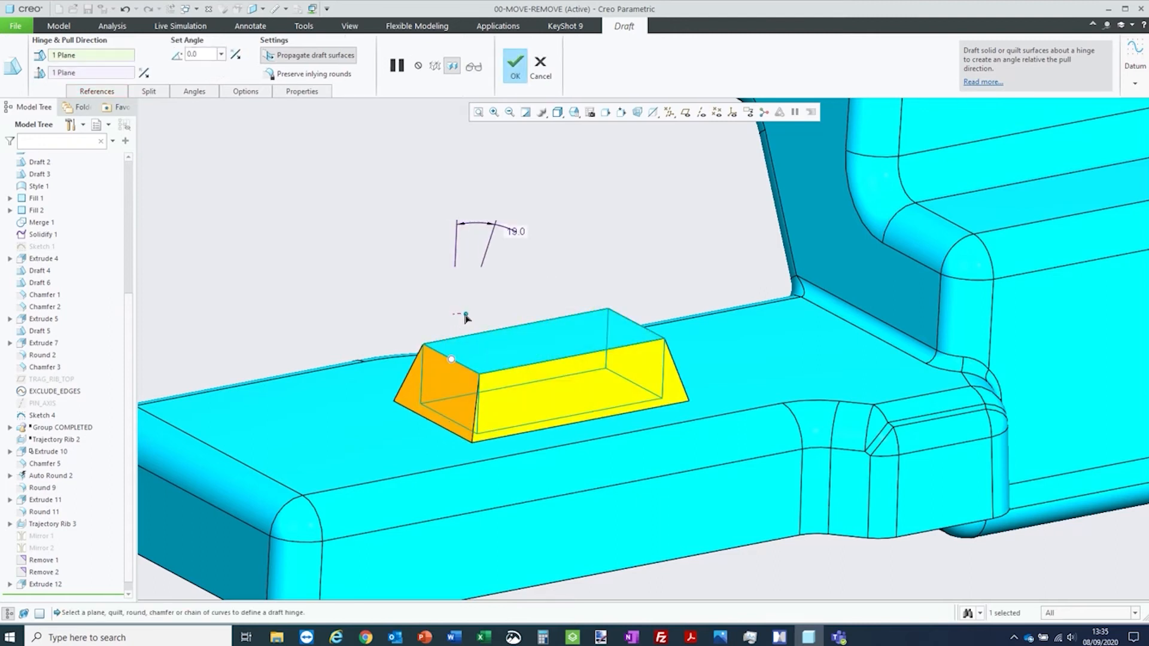
middle_click(541, 208)
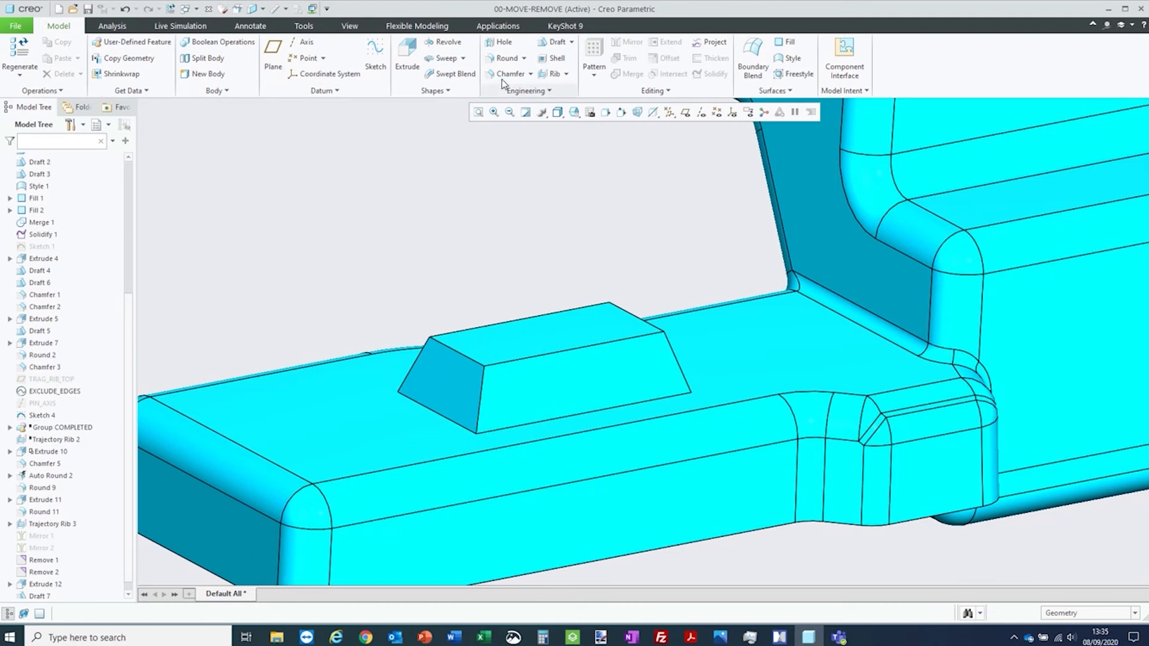
Round the drafted block's four side corner edges with a 0.20 radius, using the intent edges IntentEdg:F54(EXTRUDE_12).
left_click(506, 58)
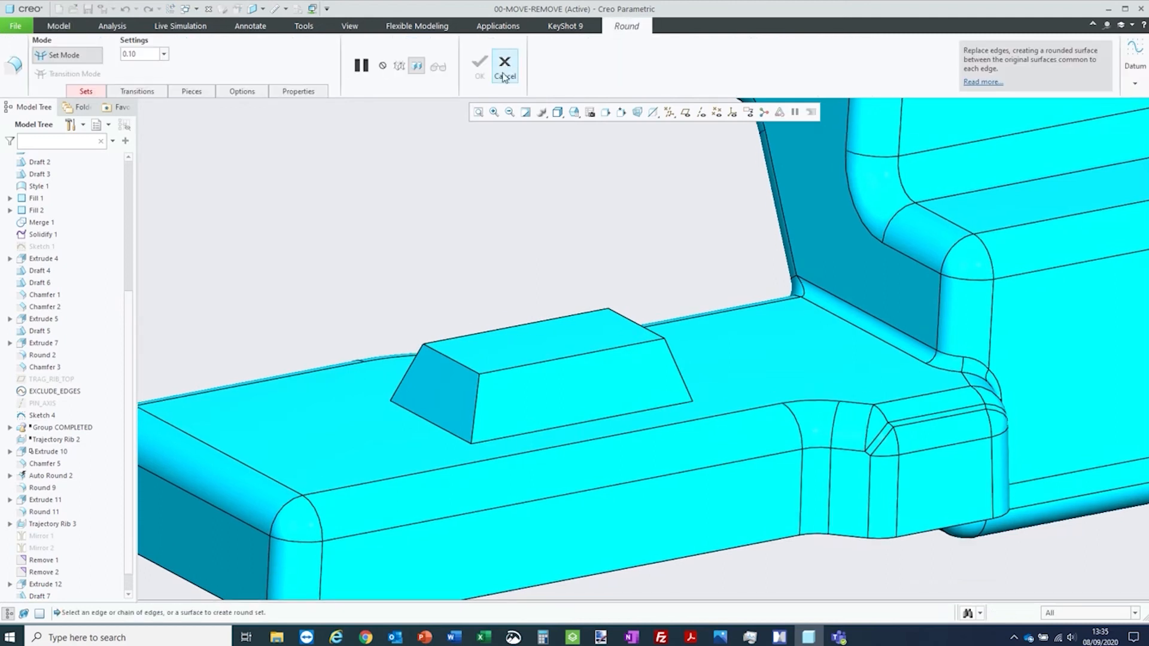
right_click(477, 398)
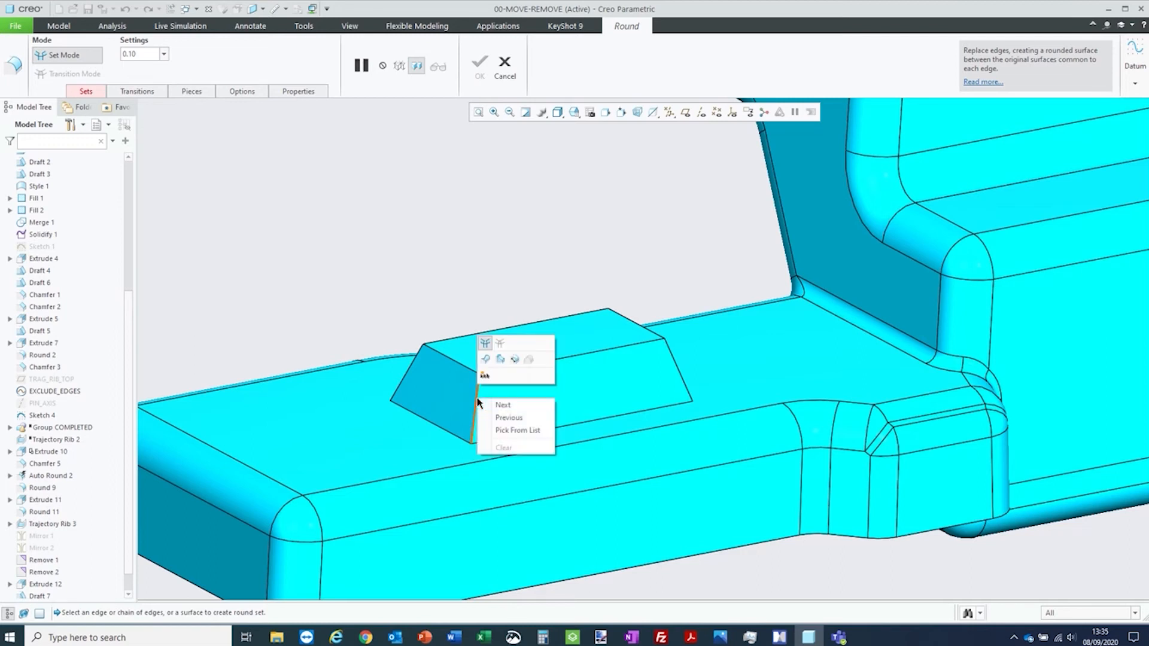
left_click(435, 270)
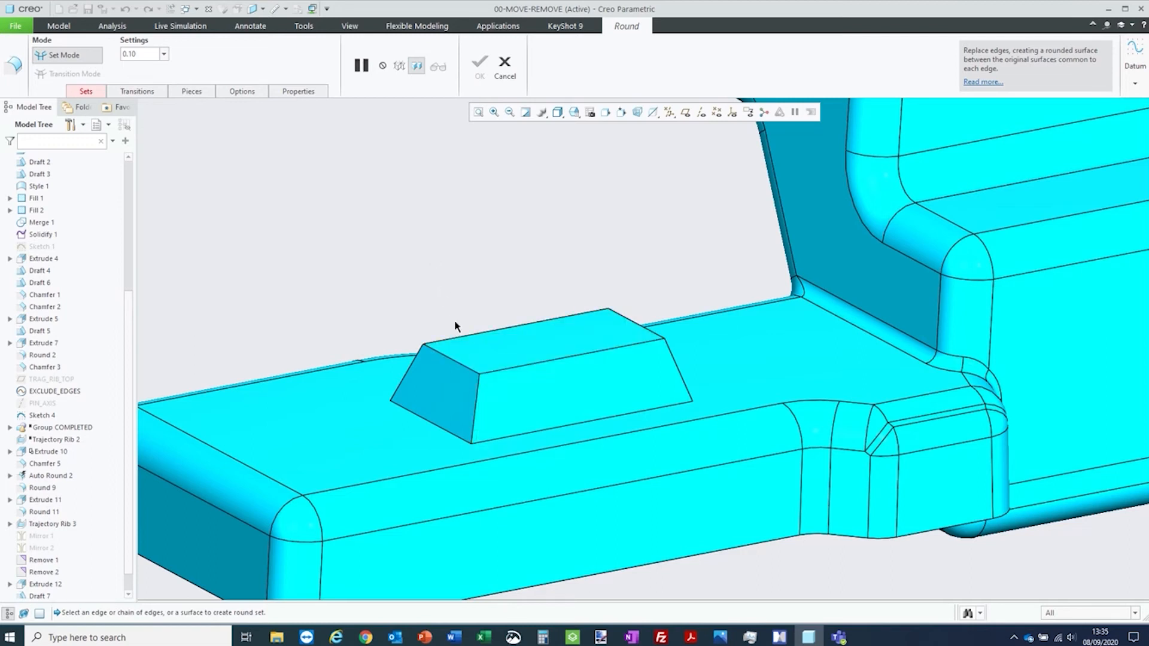
right_click(476, 407)
right_click(475, 407)
right_click(476, 407)
right_click(476, 407)
right_click(476, 407)
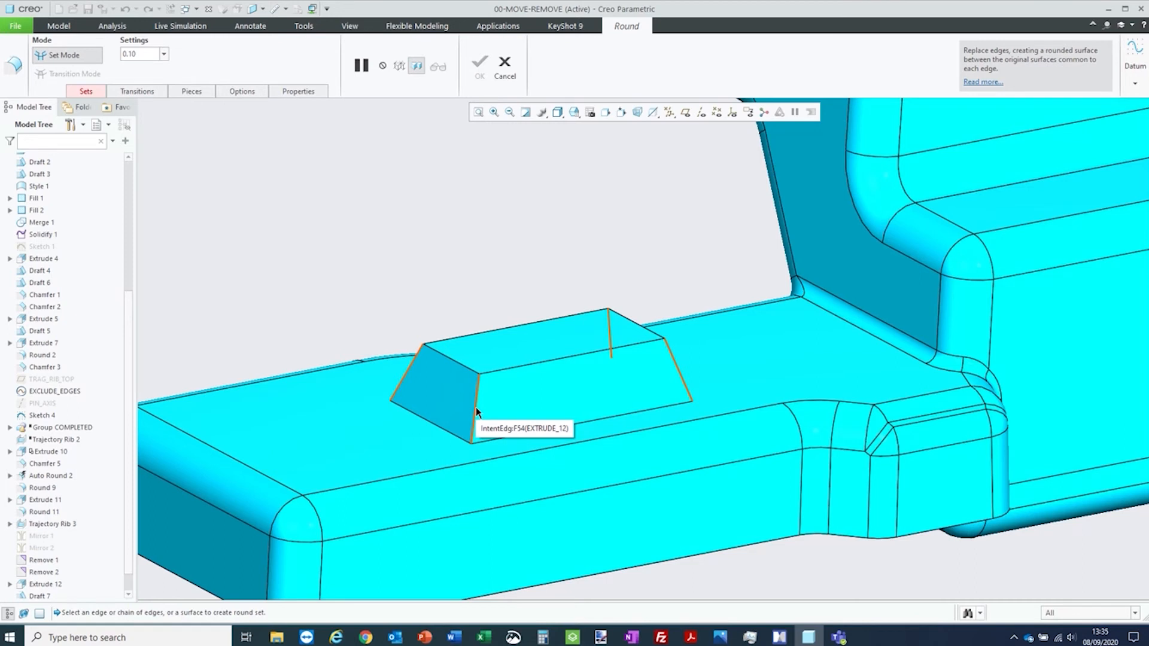
left_click(476, 407)
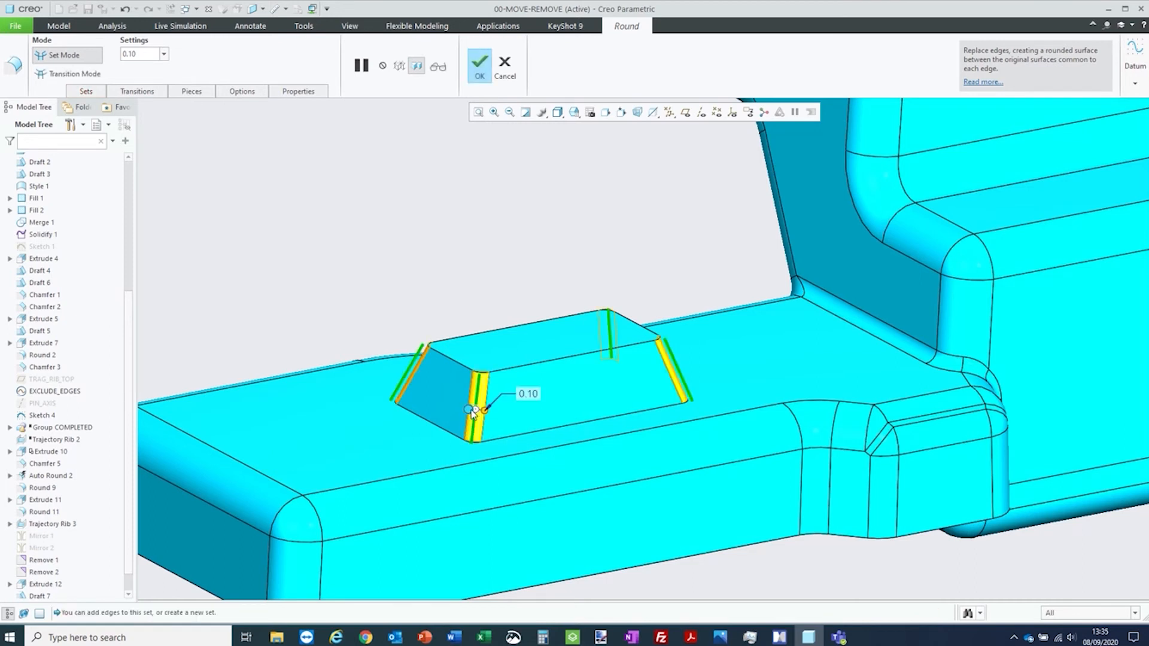
left_click_drag(473, 411, 464, 409)
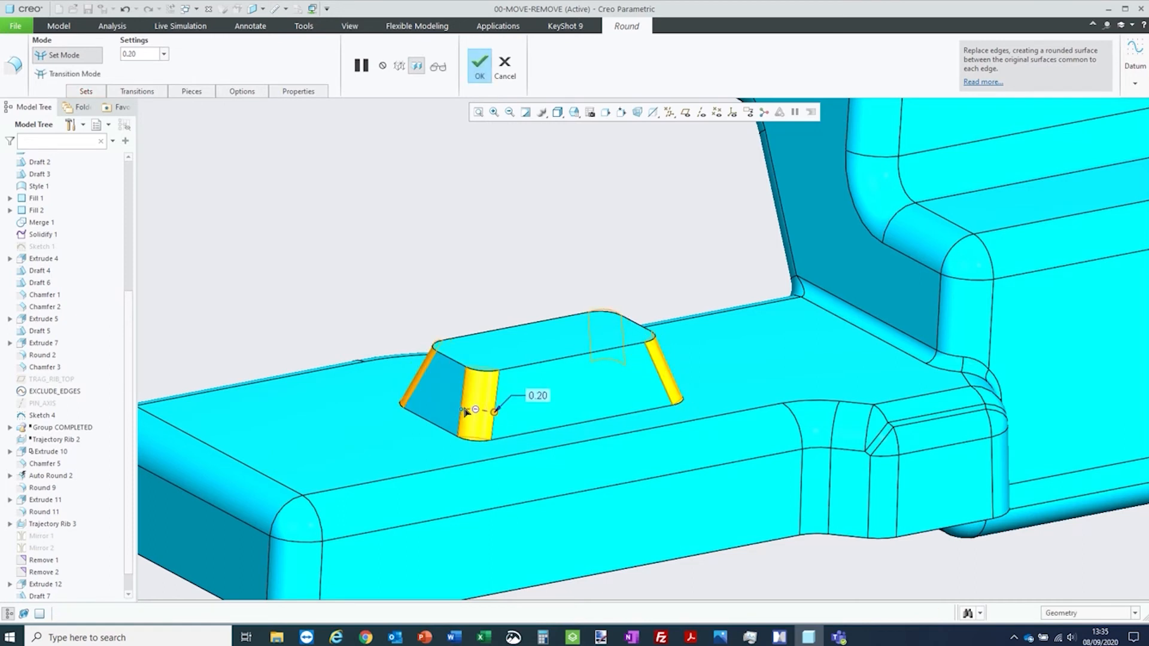
left_click(480, 64)
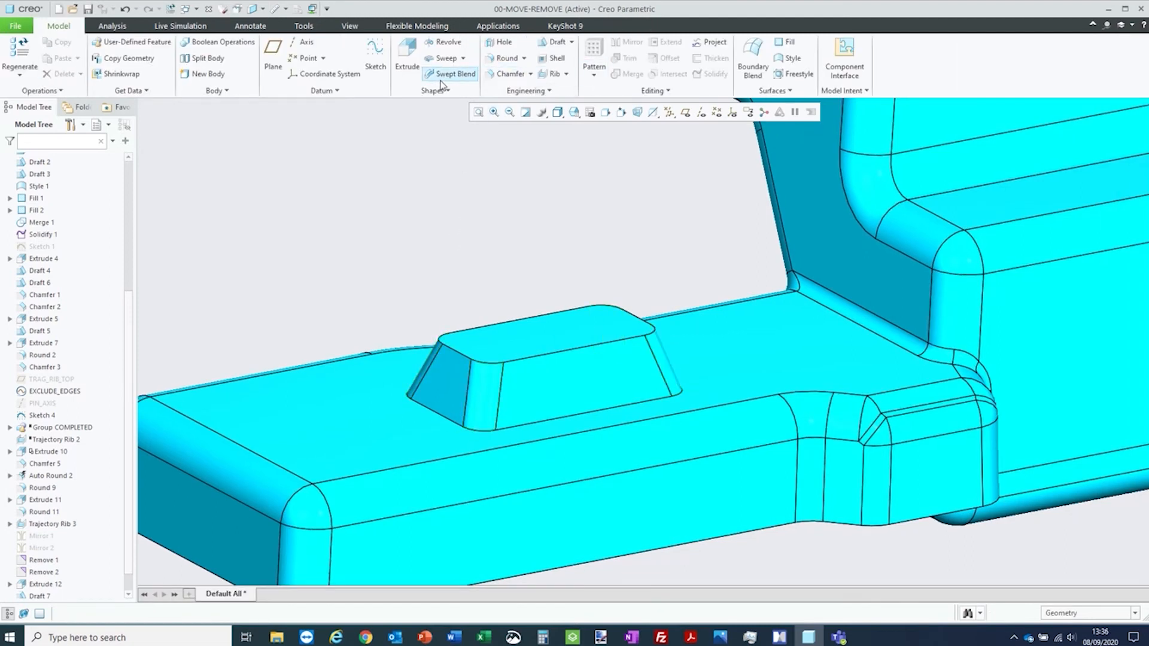
Round the block's top and base edge loops with a 0.10 radius, using the extrusion's intent edges.
left_click(503, 58)
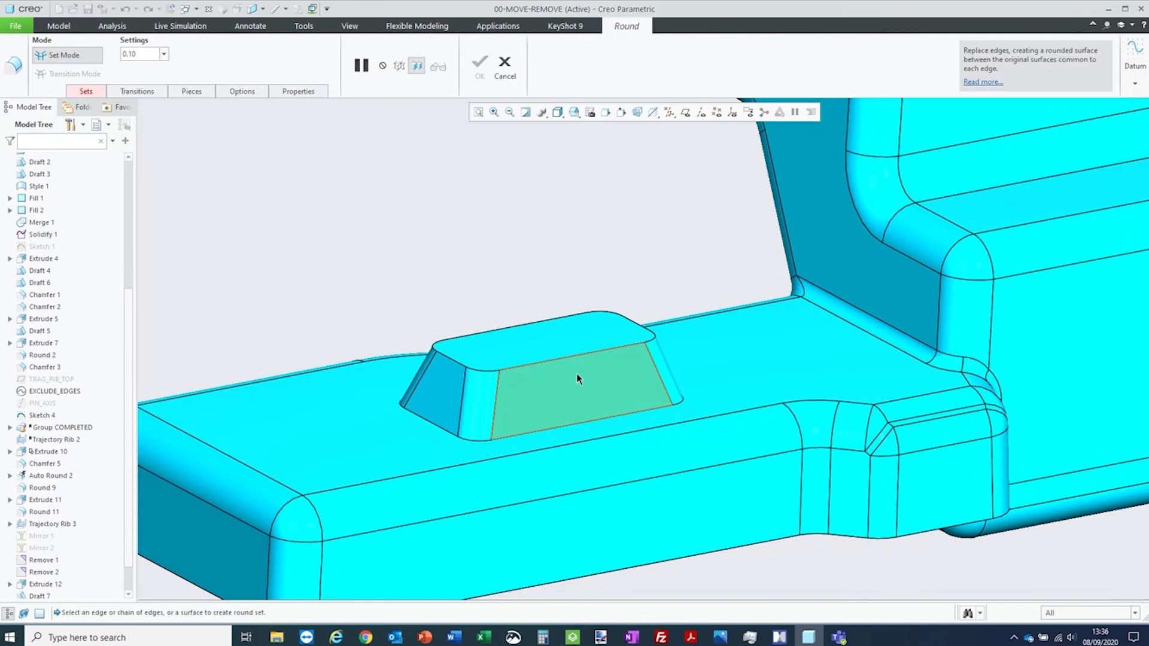
left_click(578, 357)
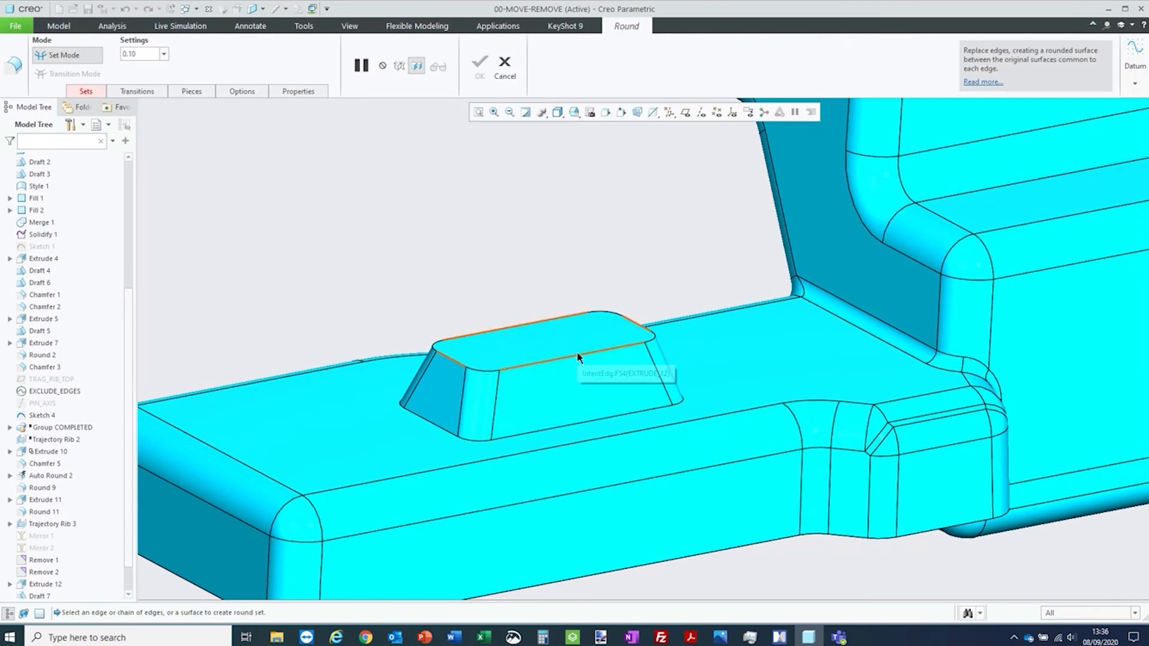
left_click(578, 358)
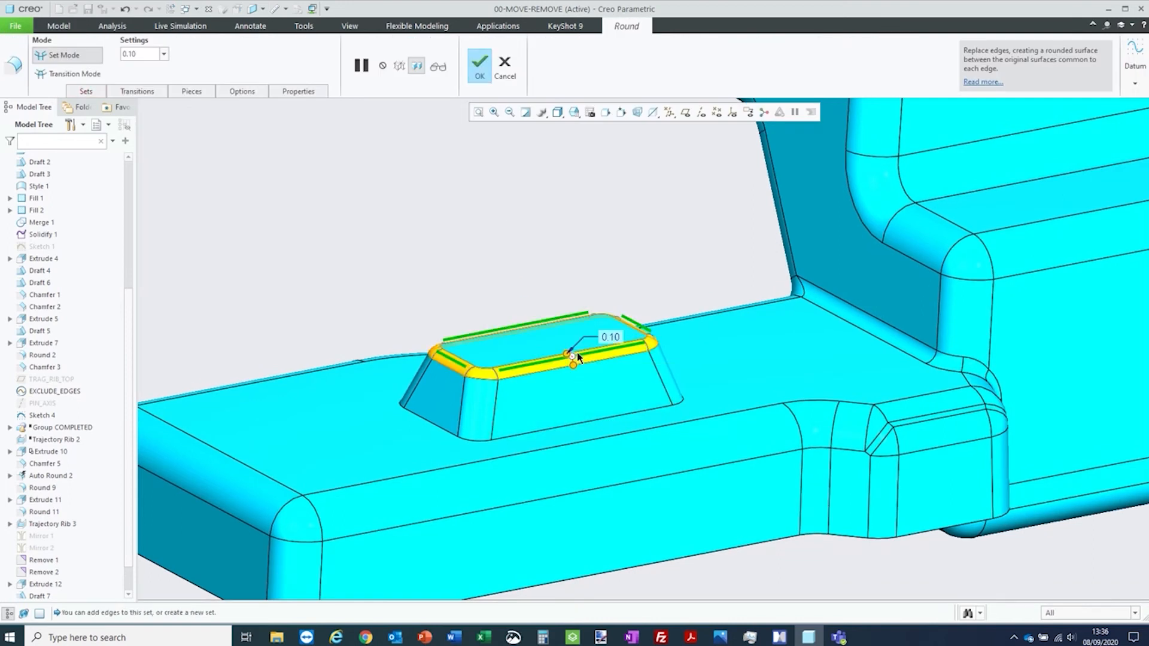
left_click(578, 422, "ctrl")
middle_click(496, 240)
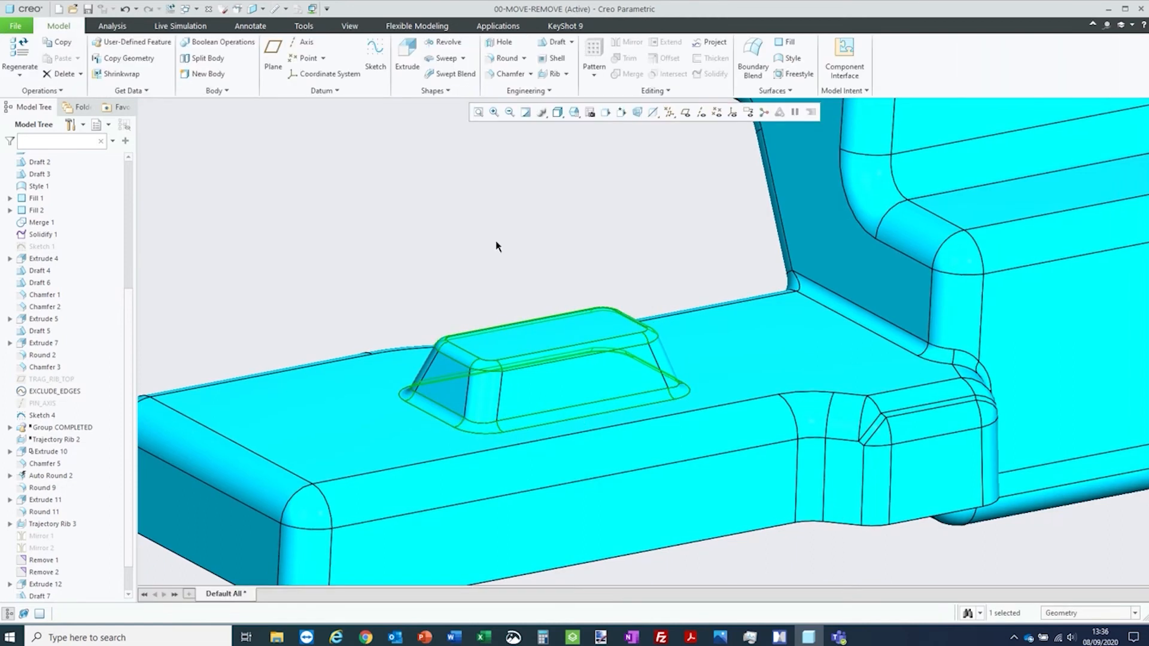
Edit the definition of the block's extrusion, open its section sketch, and delete the rectangle.
middle_click_drag(496, 242, 565, 282)
left_click(548, 301)
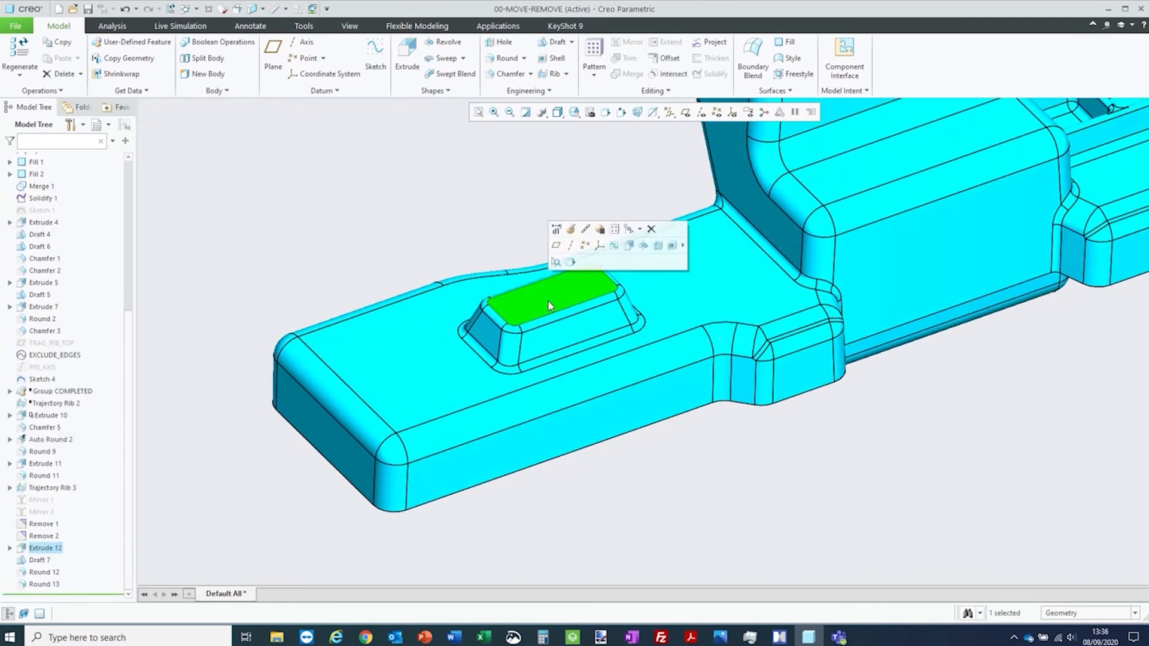
left_click(571, 230)
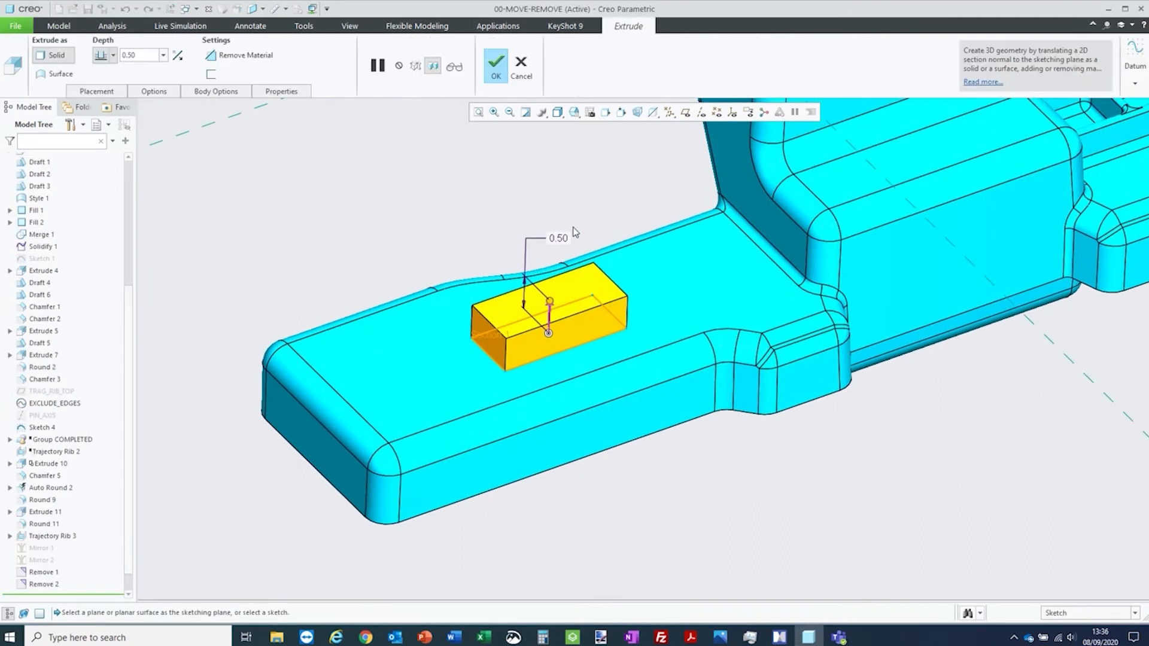
right_click(478, 201)
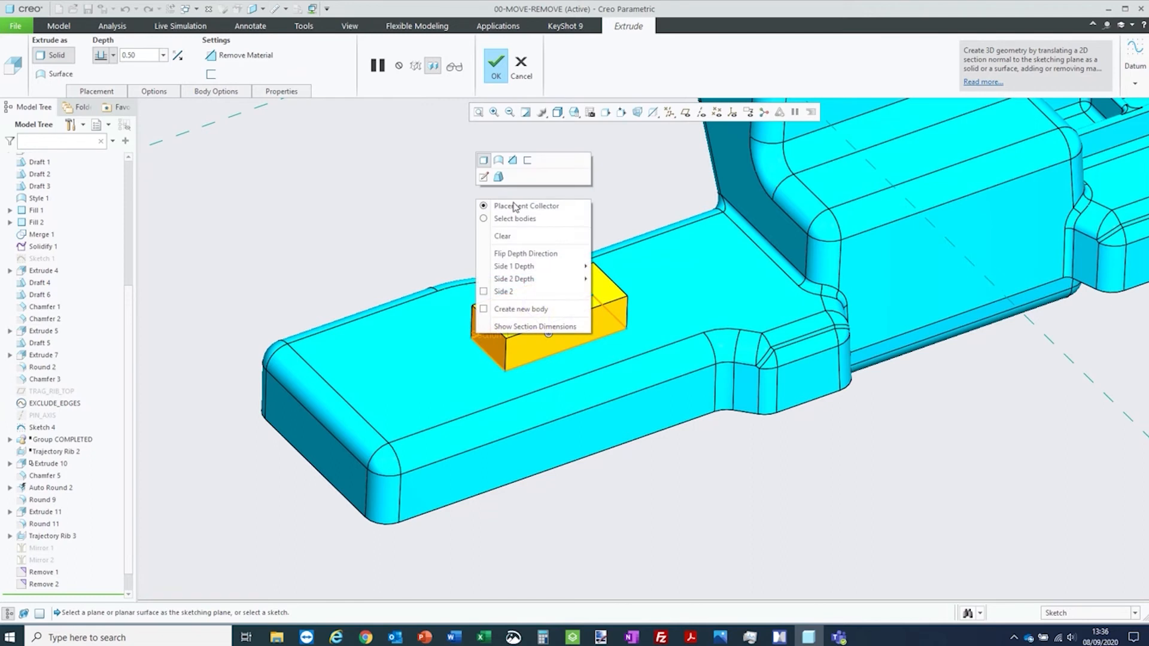
left_click(484, 177)
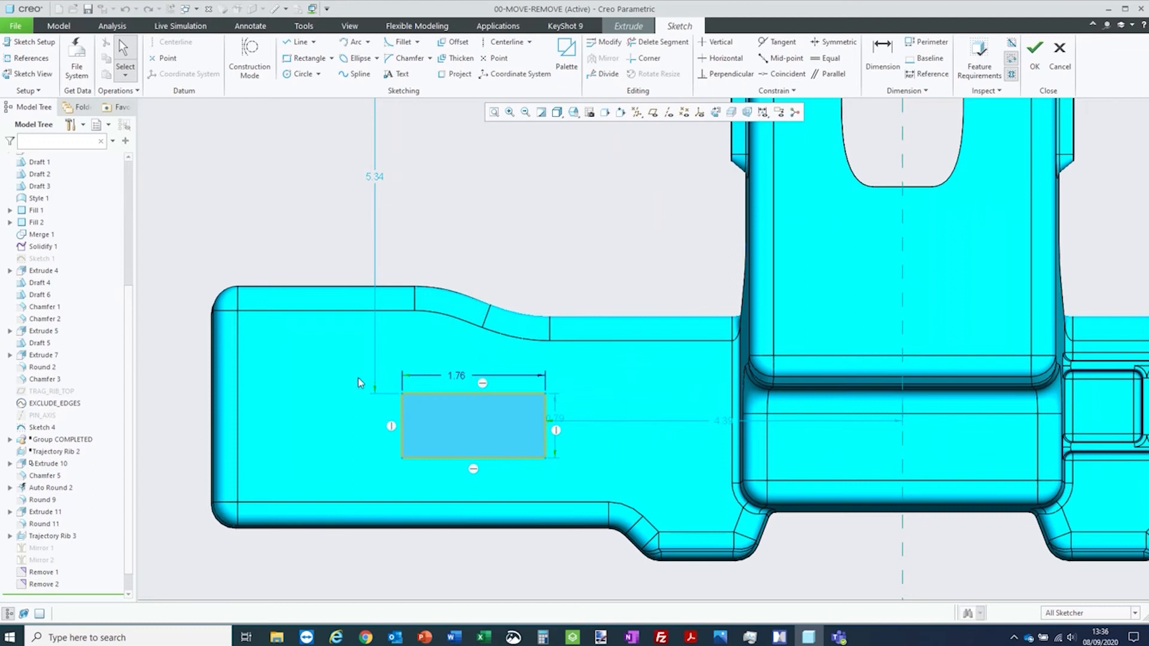
mouse_move(355, 367)
left_mouse_down()
mouse_move(598, 482)
mouse_move(583, 482)
left_mouse_up()
key("Delete")
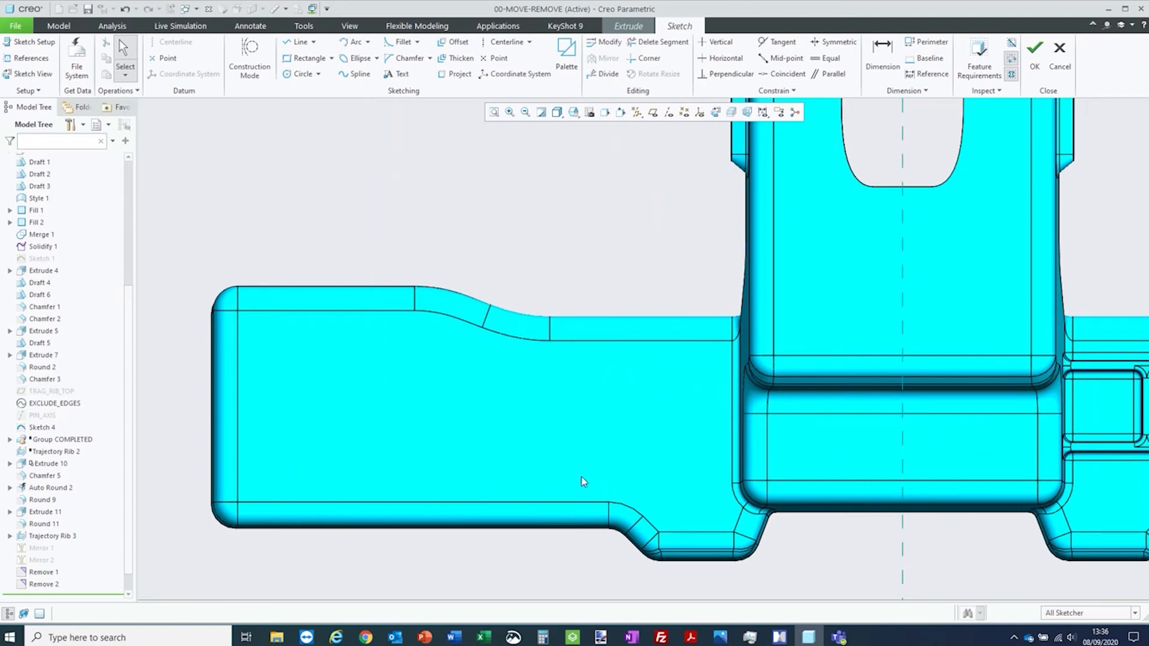
Sketch two equal circles about 1.07 in diameter side by side, and move the second to overlap the first, 5.00 from the vertical reference.
left_click(301, 74)
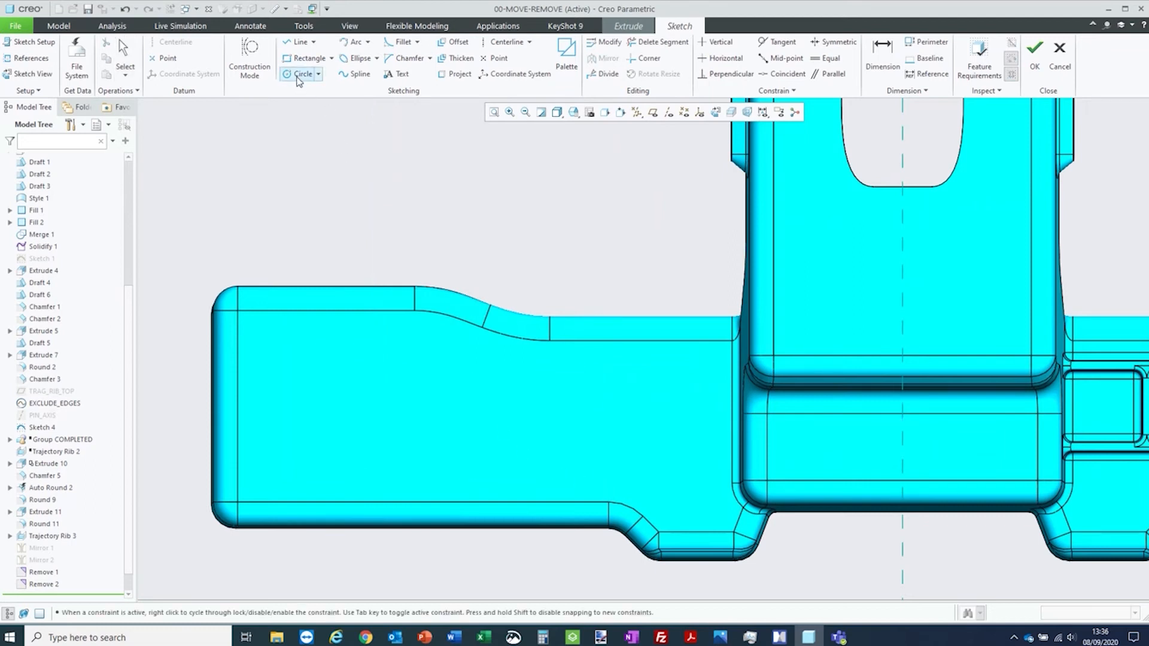
left_click(425, 421)
left_click(460, 464)
left_click(533, 422)
left_click(549, 469)
middle_click(606, 267)
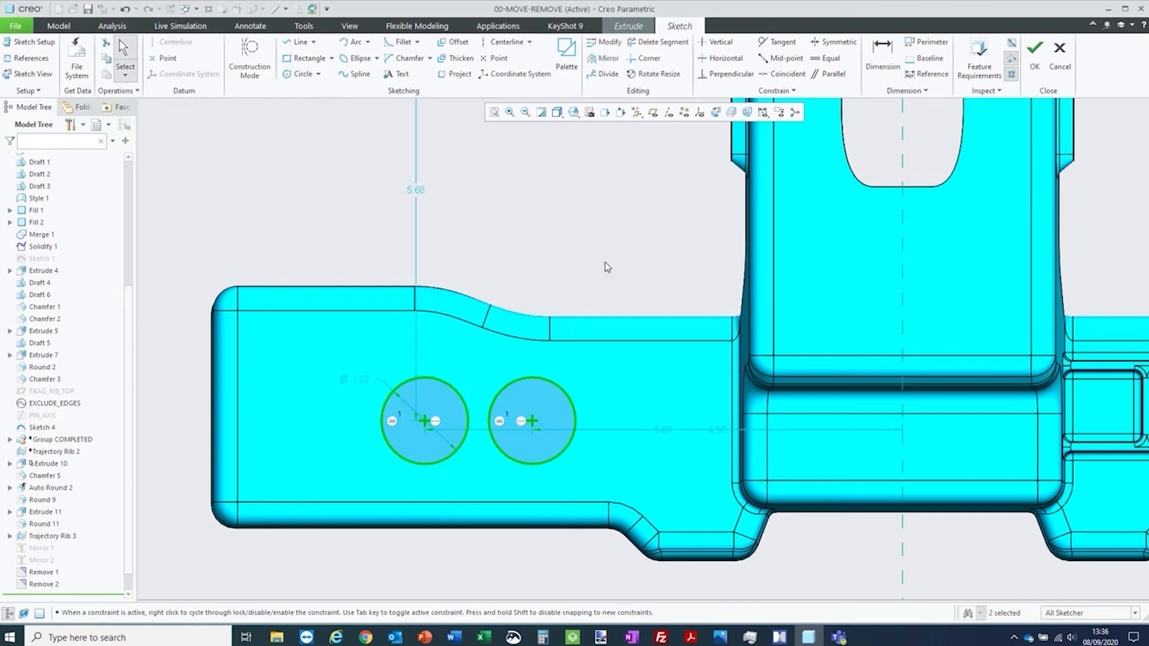
left_click_drag(539, 434, 501, 432)
Trim away the overlapping inner arcs to leave a two-lobed outline, and complete the sketch and the extrusion.
left_click(659, 42)
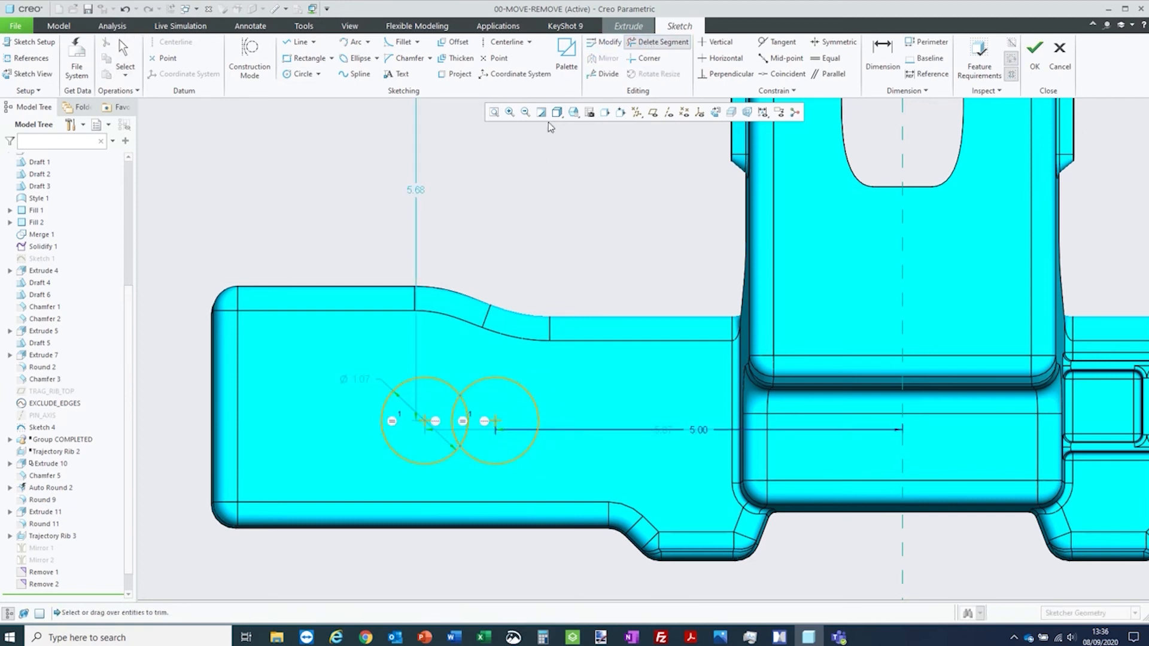
mouse_move(446, 416)
left_mouse_down()
mouse_move(478, 421)
mouse_move(502, 390)
left_mouse_up()
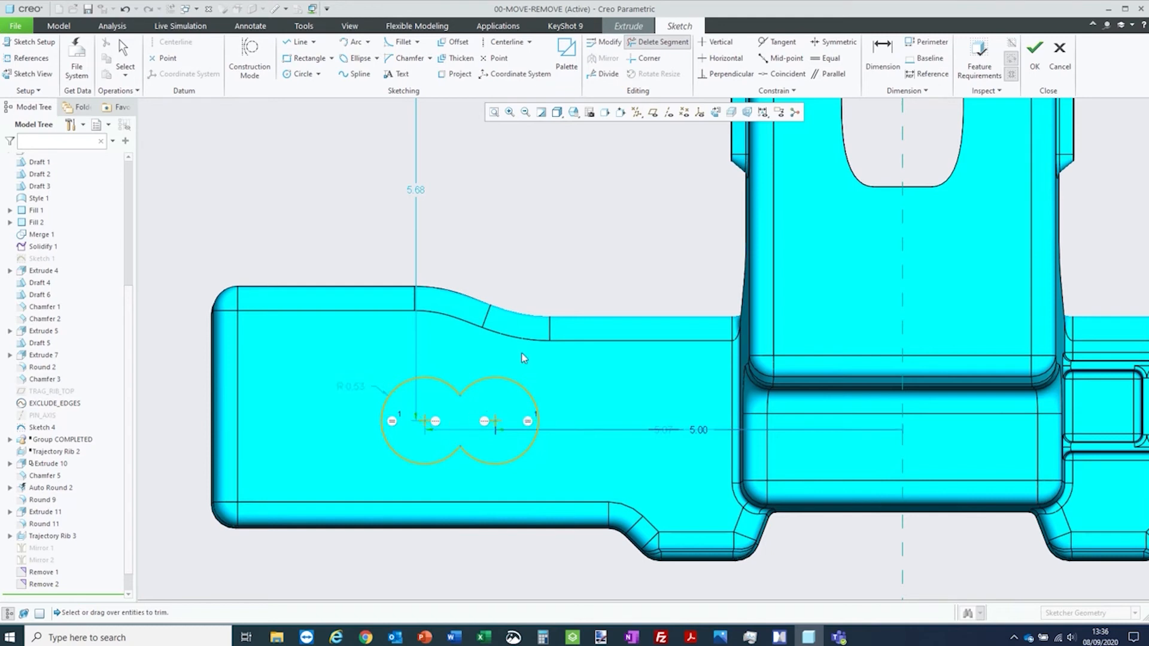
middle_click(580, 258)
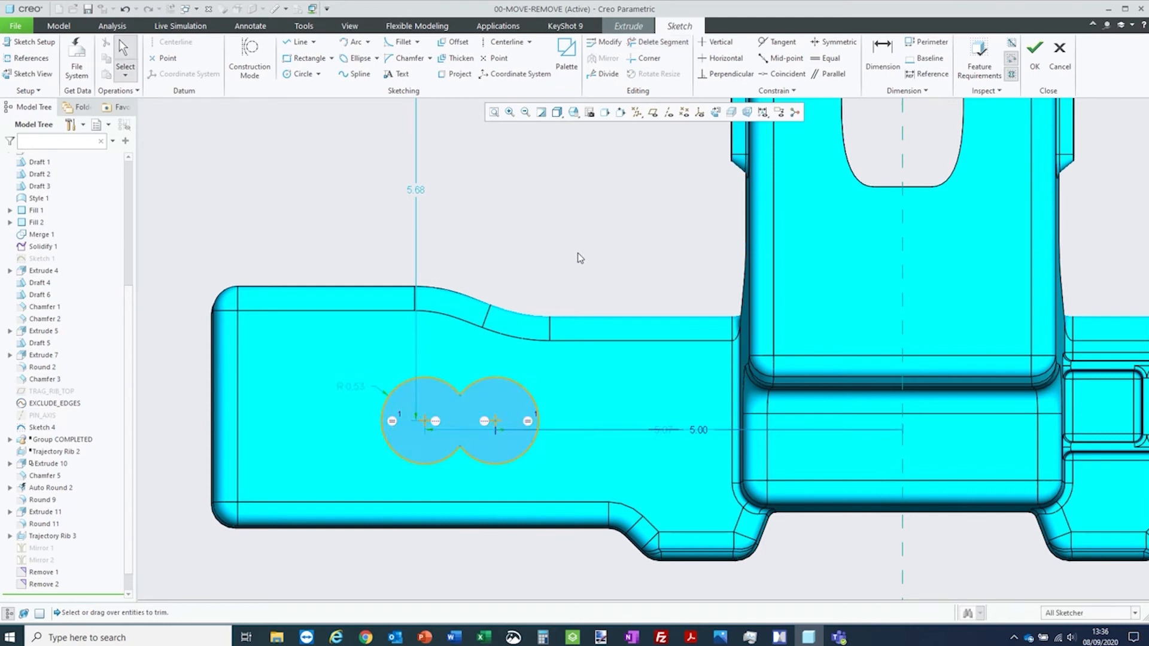
left_click(1035, 56)
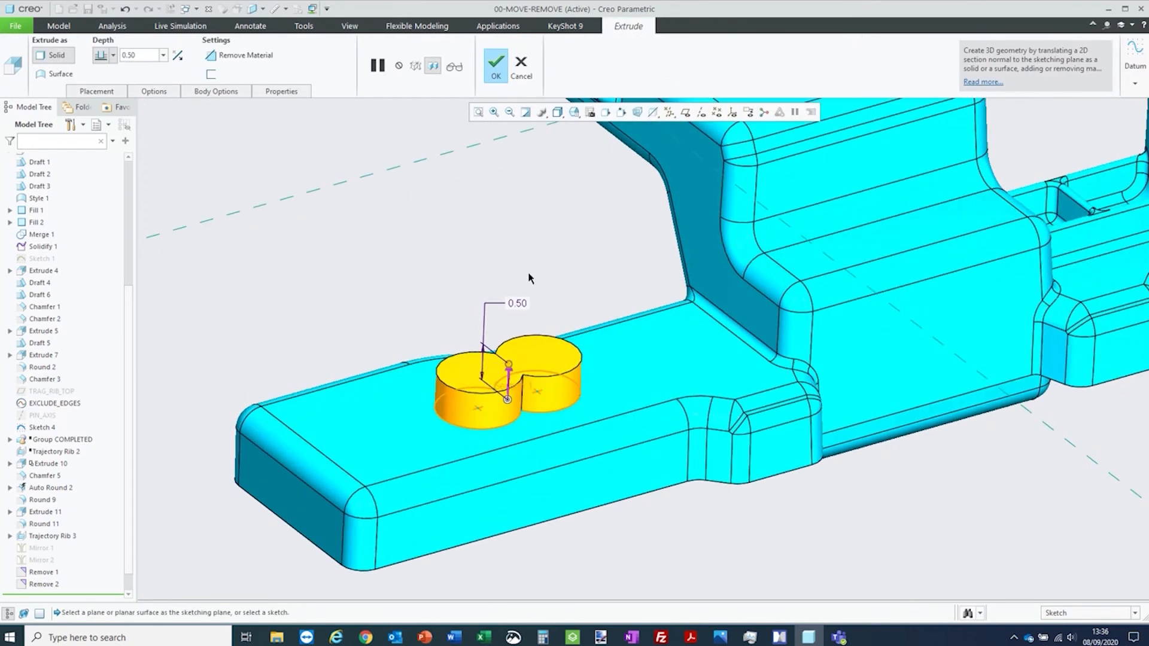
middle_click(540, 255)
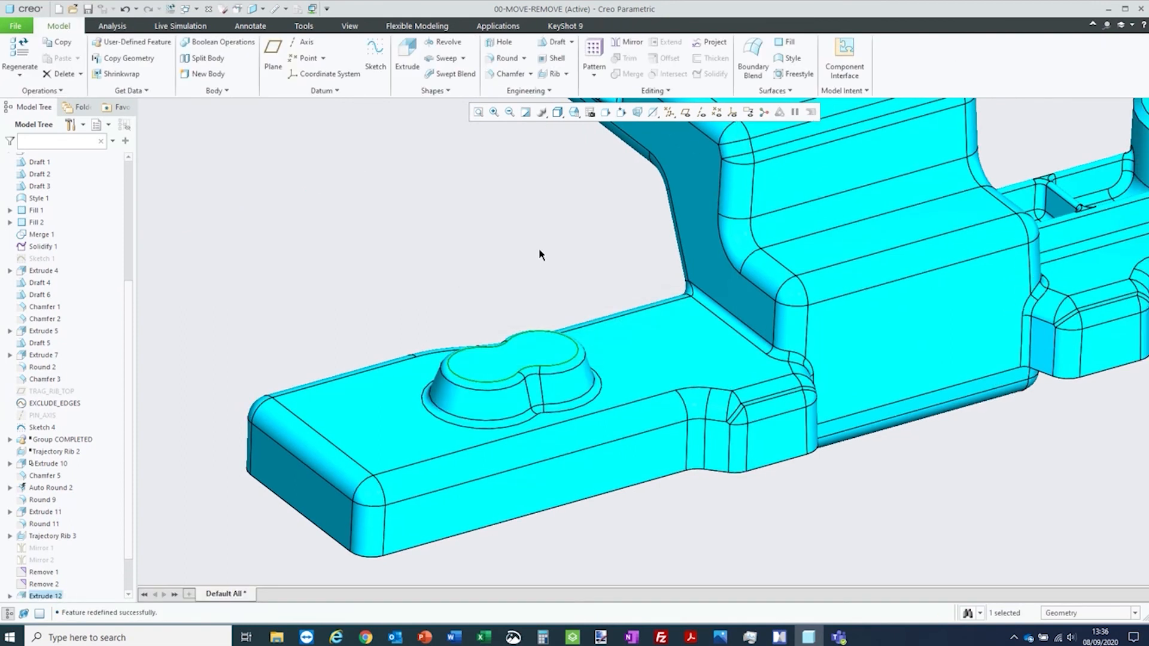
Reopen Draft 7 and check which references it uses for its draft surfaces and hinge.
scroll(116, 516, "down", 2)
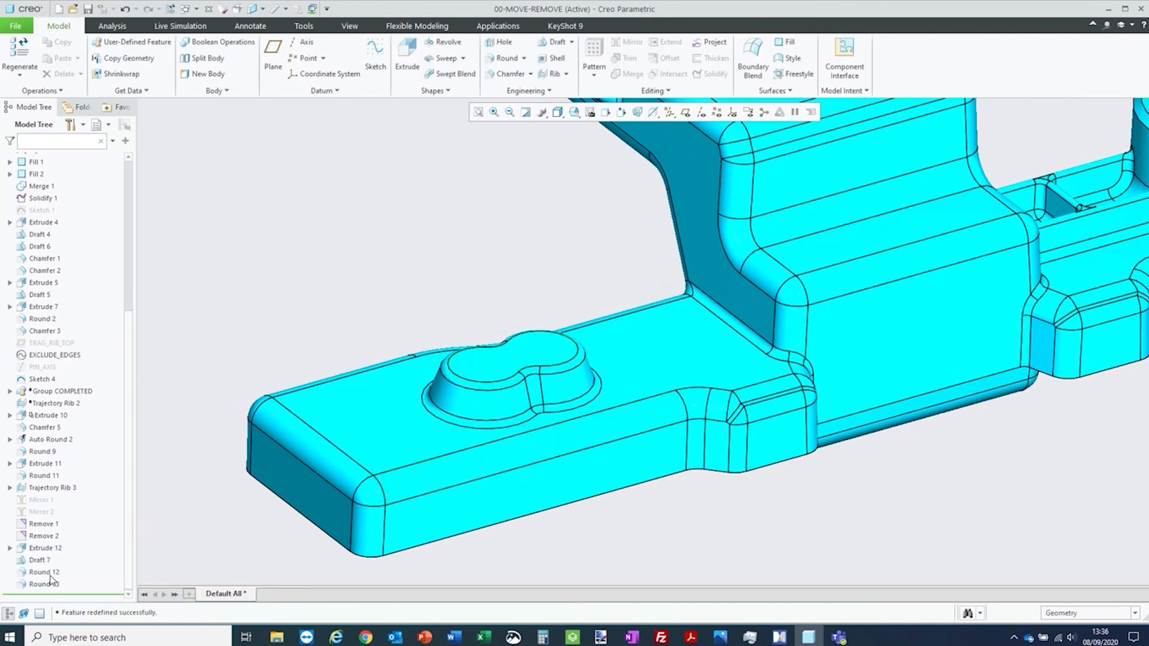
left_click(40, 561)
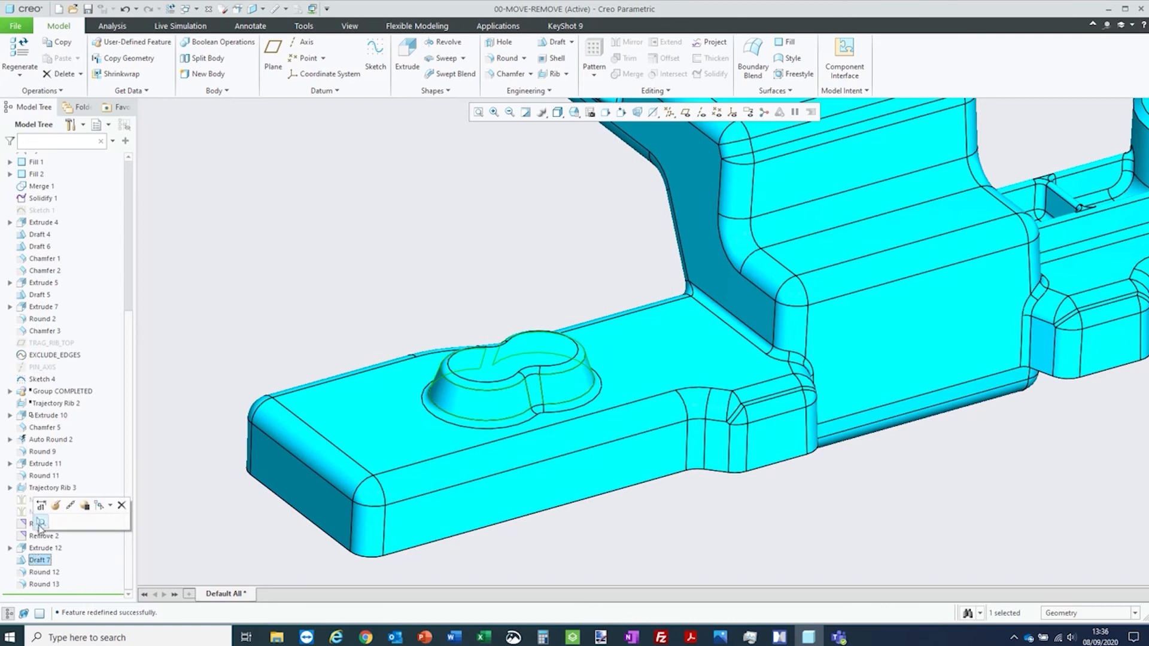
left_click(55, 506)
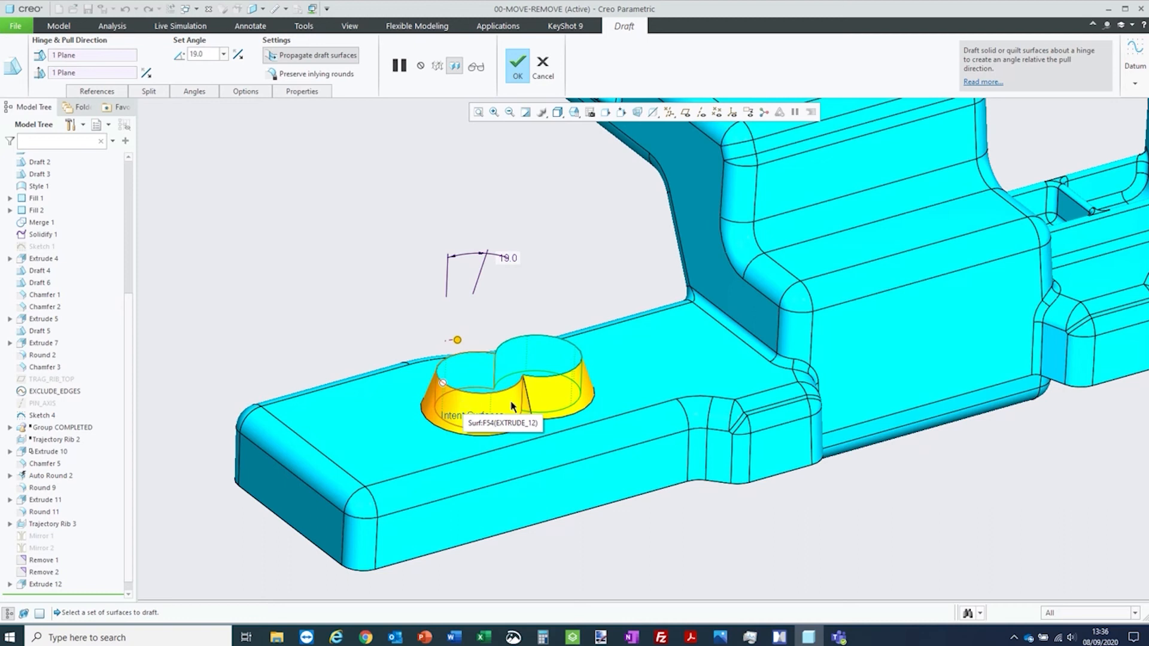
left_click(102, 91)
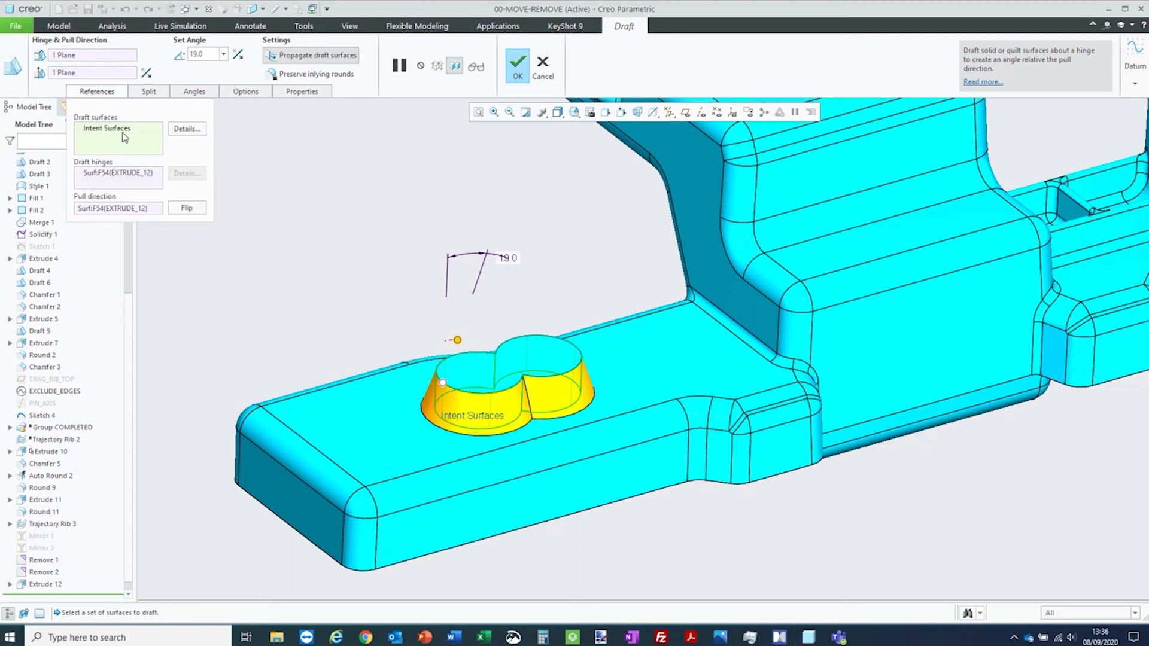
middle_click(340, 243)
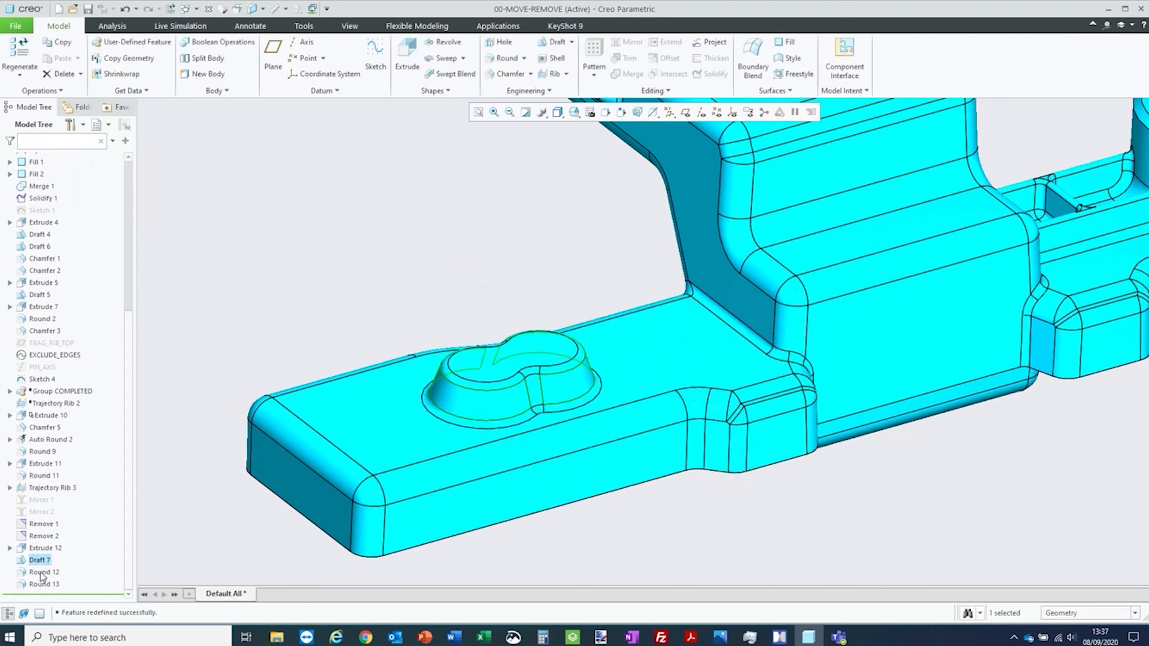
Reopen Round 12 and Round 13 in turn and examine which edges of the two-lobed shape each one rounds.
left_click(41, 575)
left_click(67, 521)
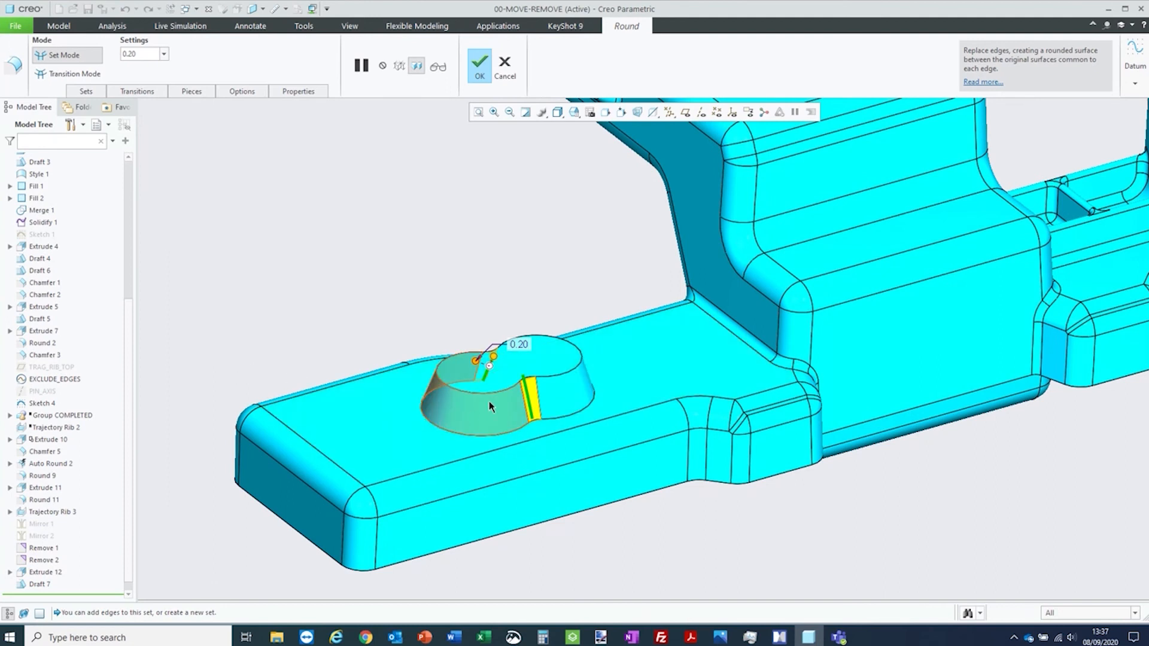
middle_click(237, 226)
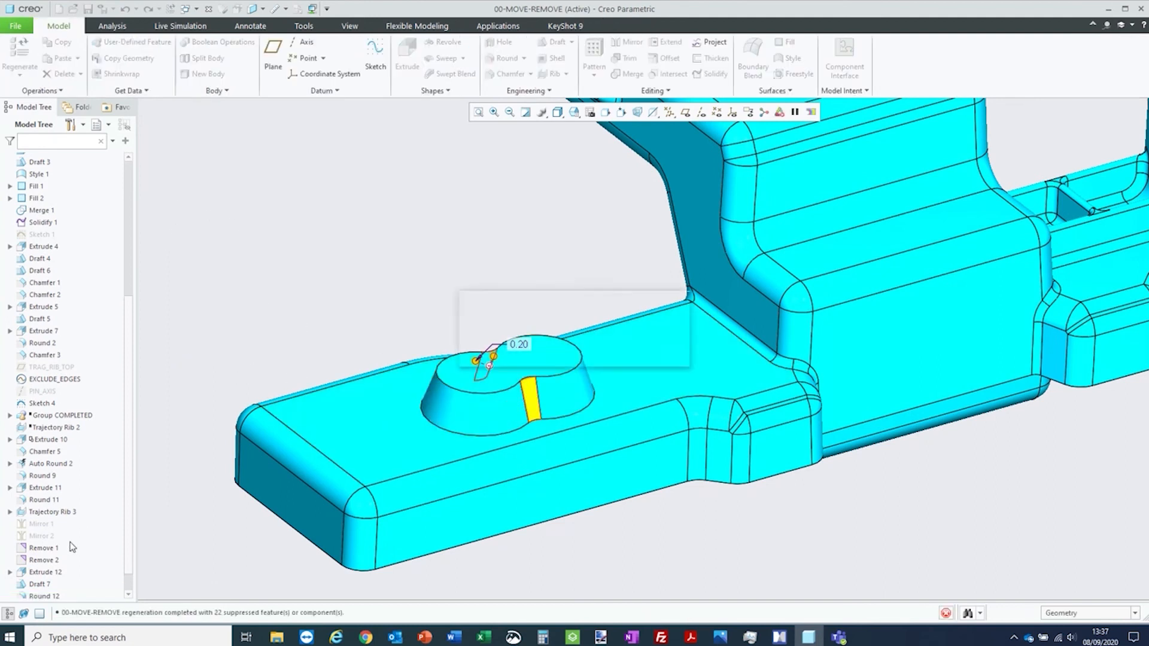
left_click(41, 585)
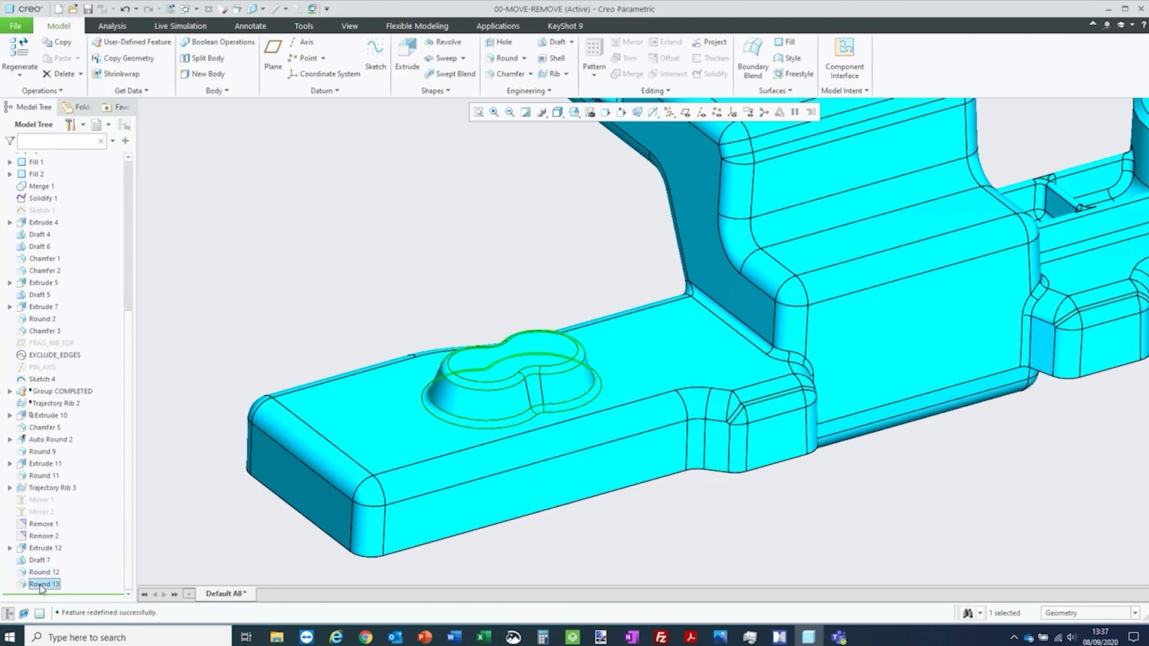
right_click(42, 585)
left_click(62, 414)
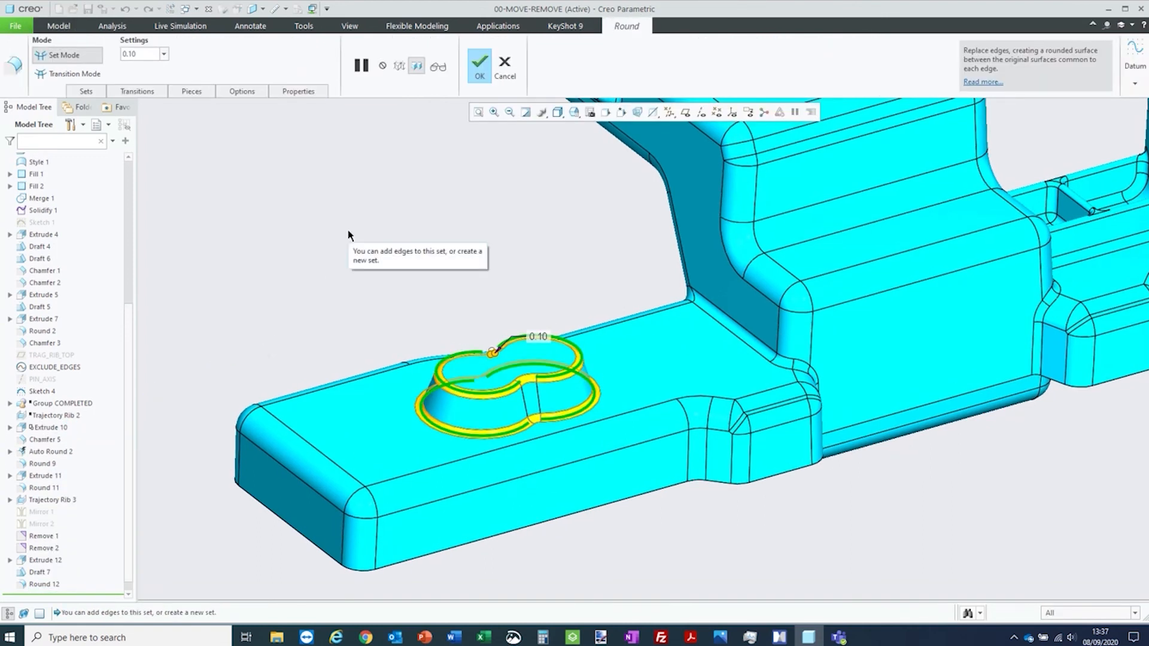
middle_click(380, 193)
Redefine the two-lobed extrusion by flipping its depth direction into the part and removing material, turning it into a pocket.
scroll(407, 236, "up", 2)
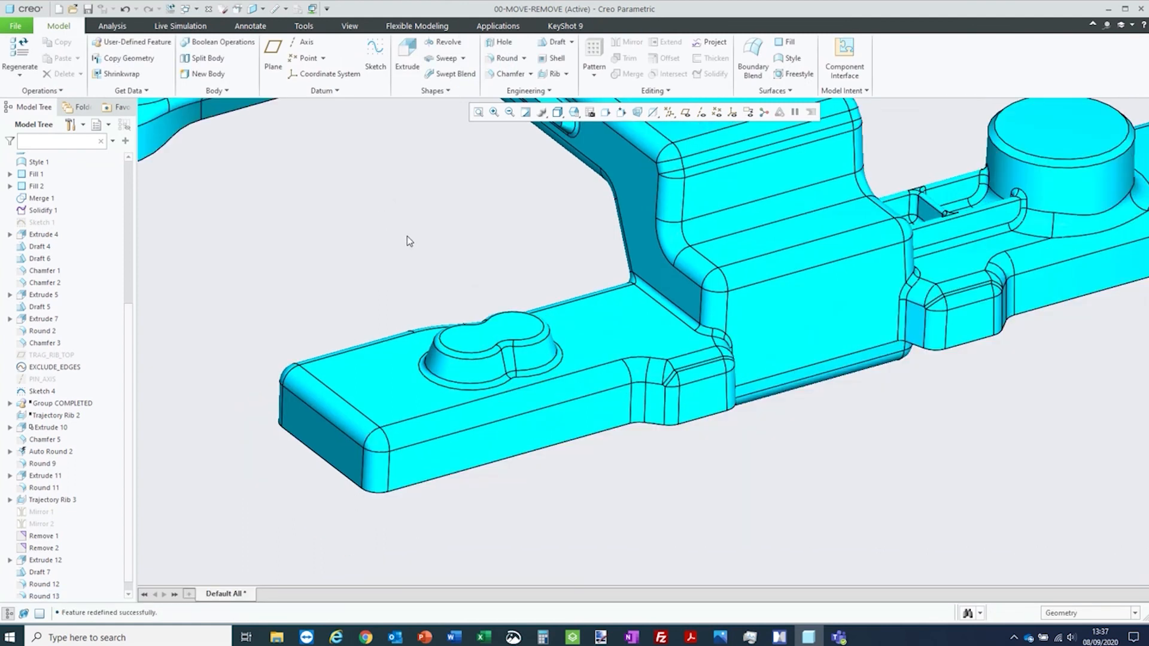
scroll(504, 333, "down", 2)
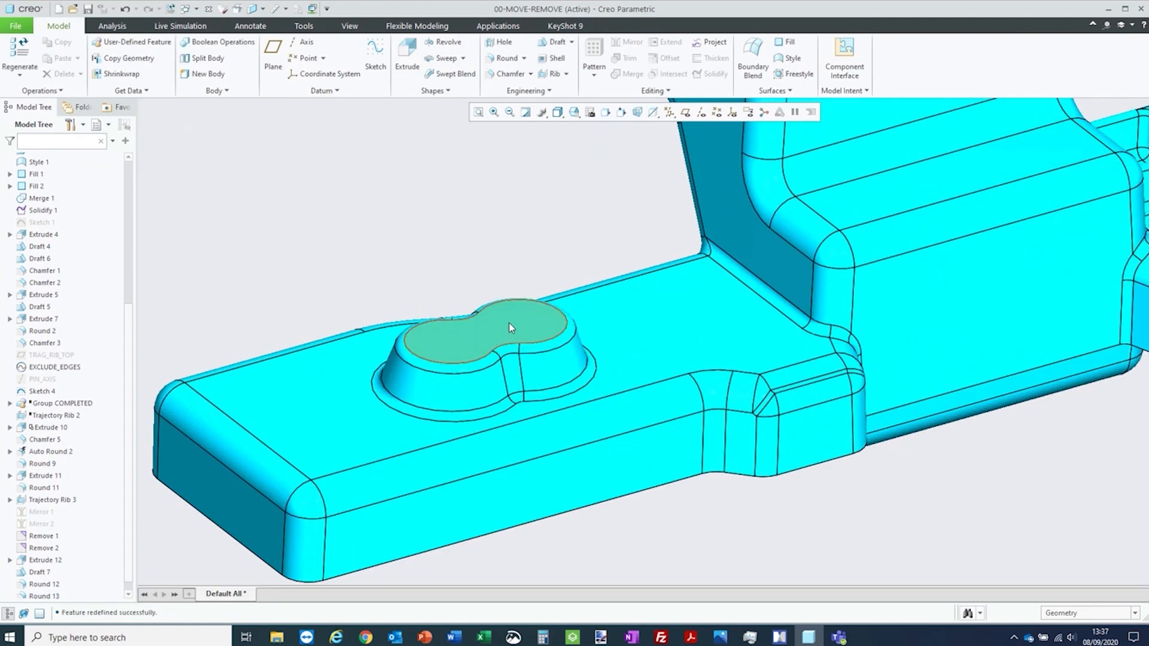
left_click(510, 328)
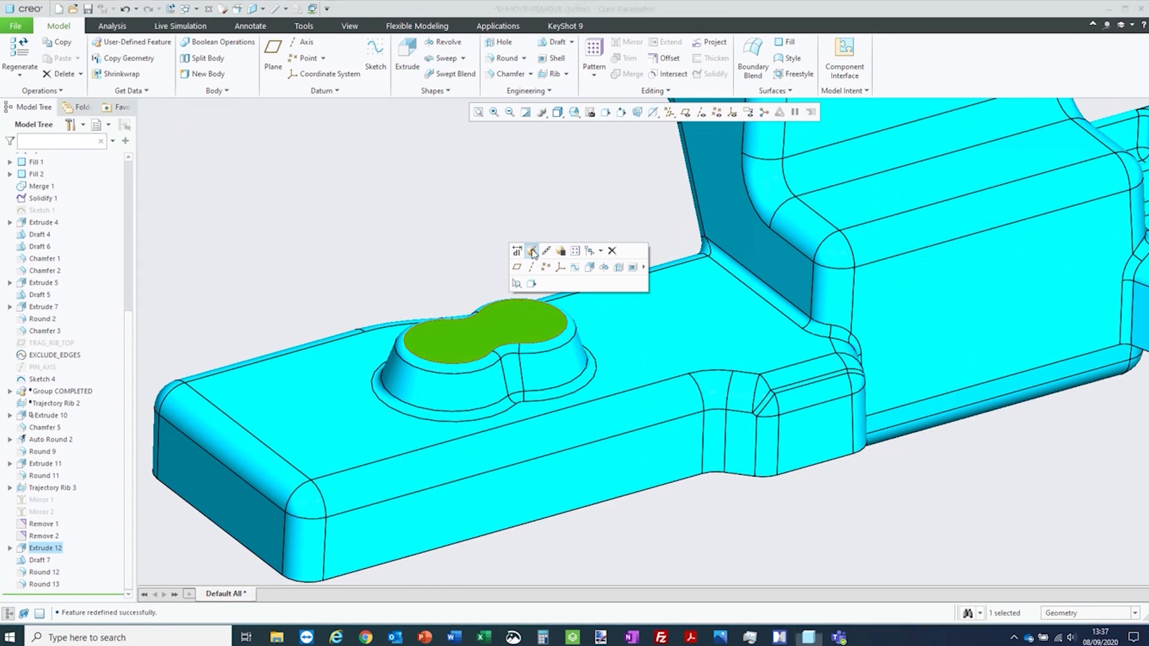
left_click(533, 251)
left_click(482, 371)
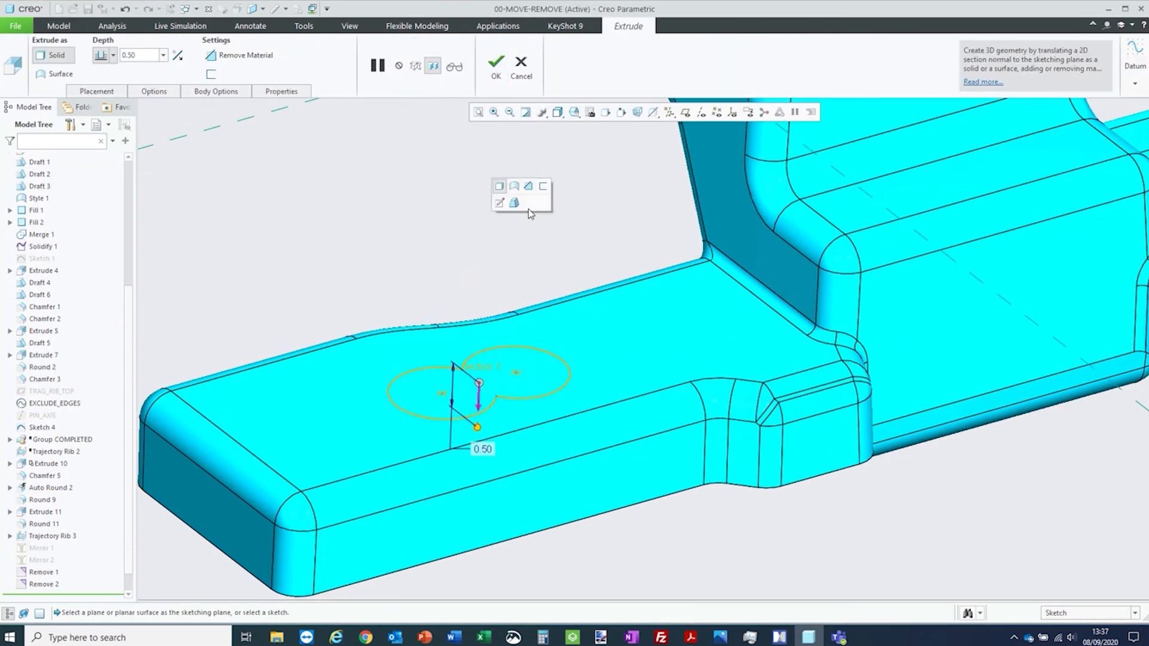
left_click(529, 188)
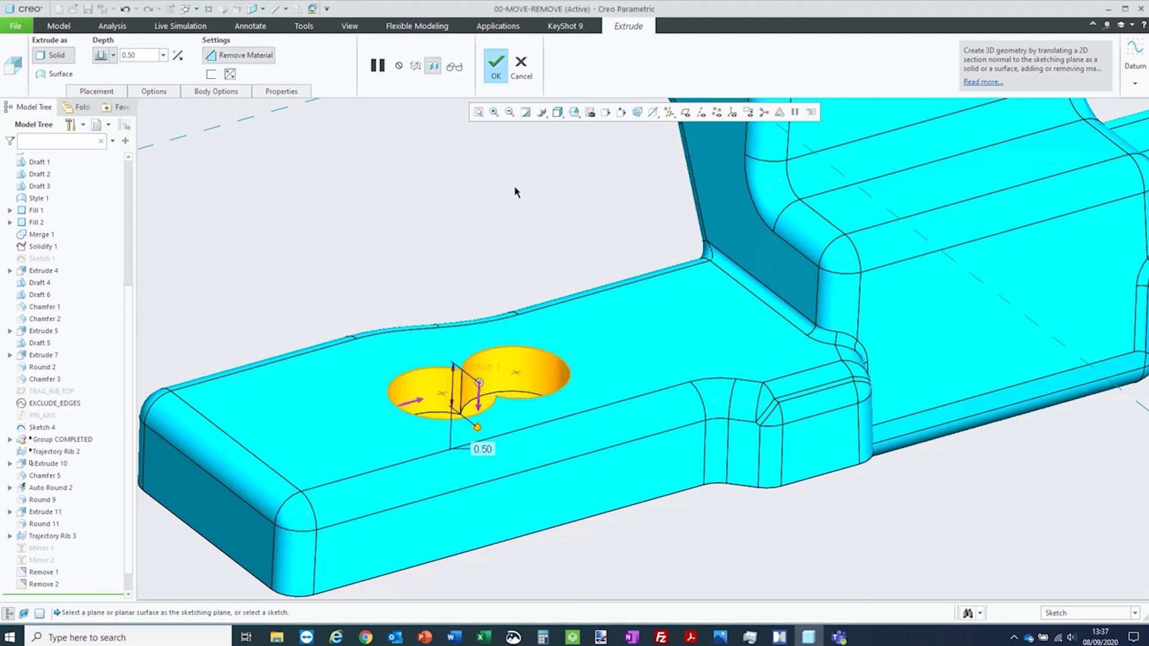
middle_click(516, 192)
scroll(491, 377, "down", 3)
middle_click_drag(491, 377, 496, 364)
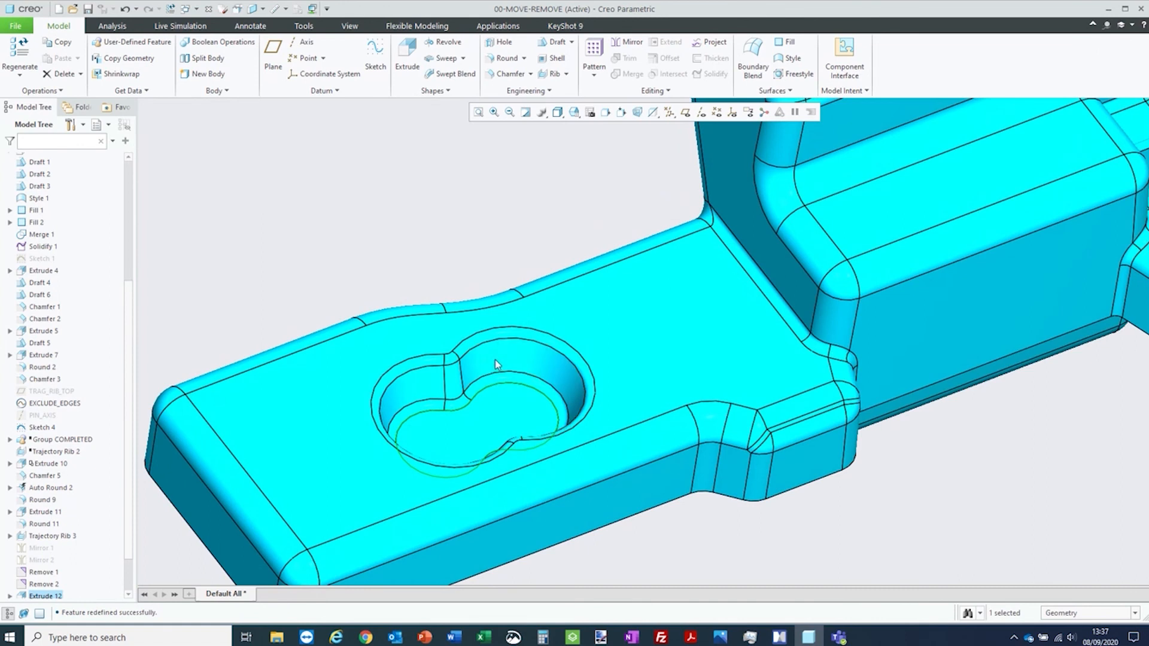
left_click(480, 181)
scroll(569, 213, "up", 1)
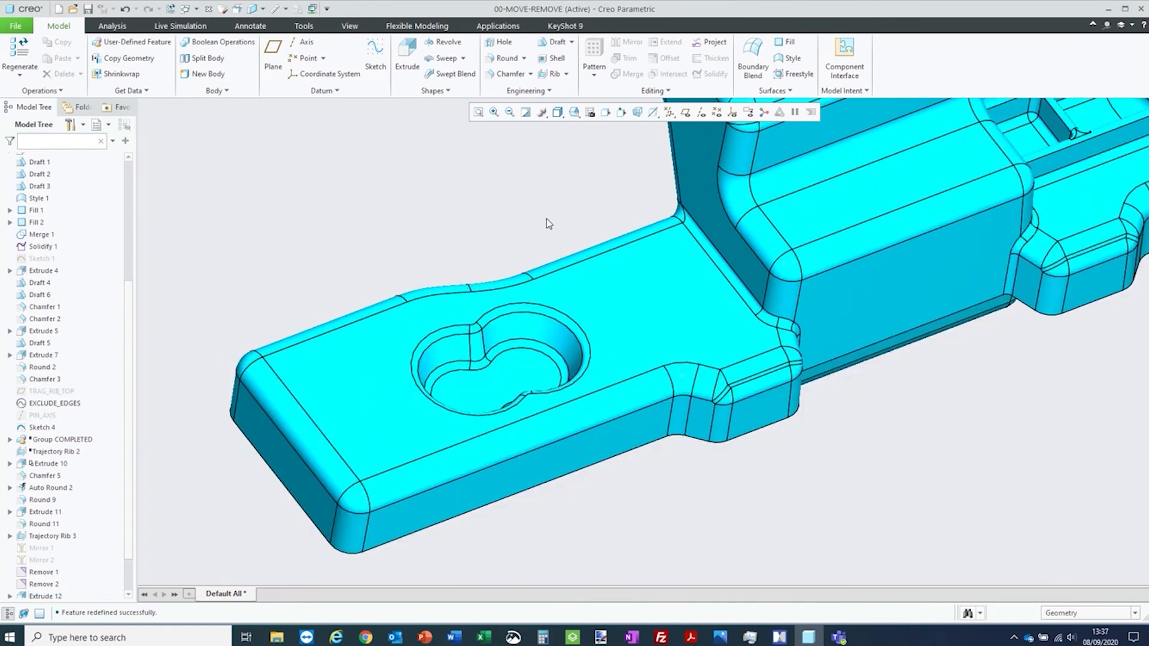